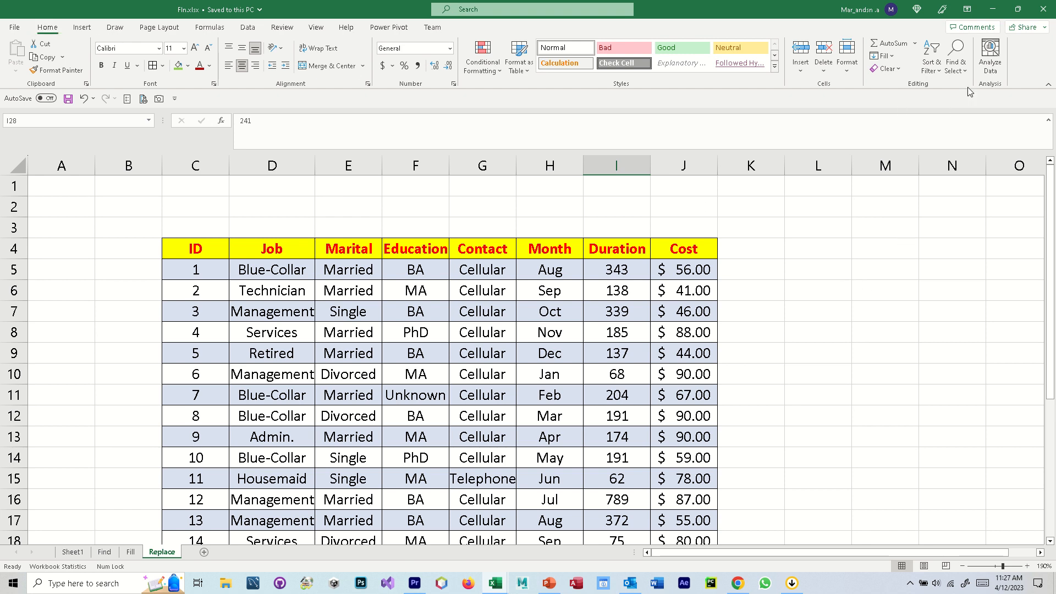
- Open Find and Replace for replacing, and examine the choices for search scope, search direction and look-in type
left_click(957, 64)
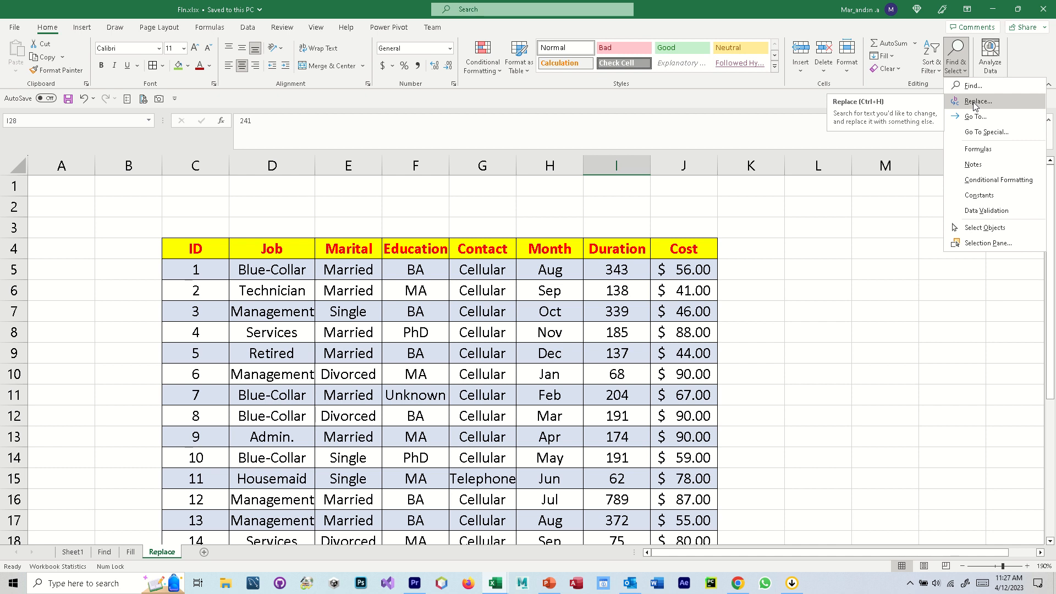
left_click(833, 372)
key("ctrl+h")
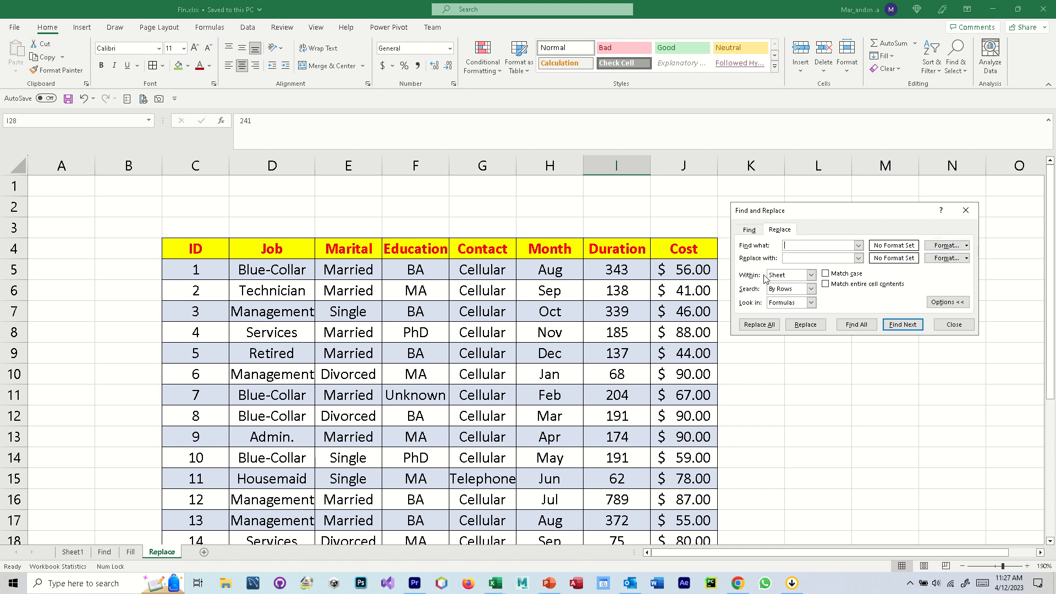
left_click(812, 275)
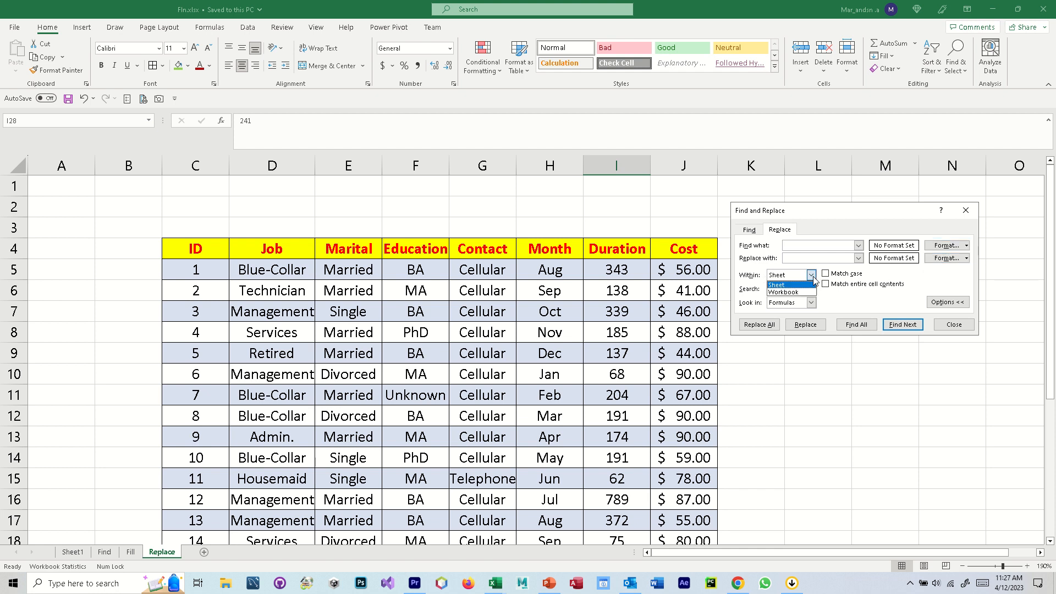
left_click(811, 275)
left_click(811, 289)
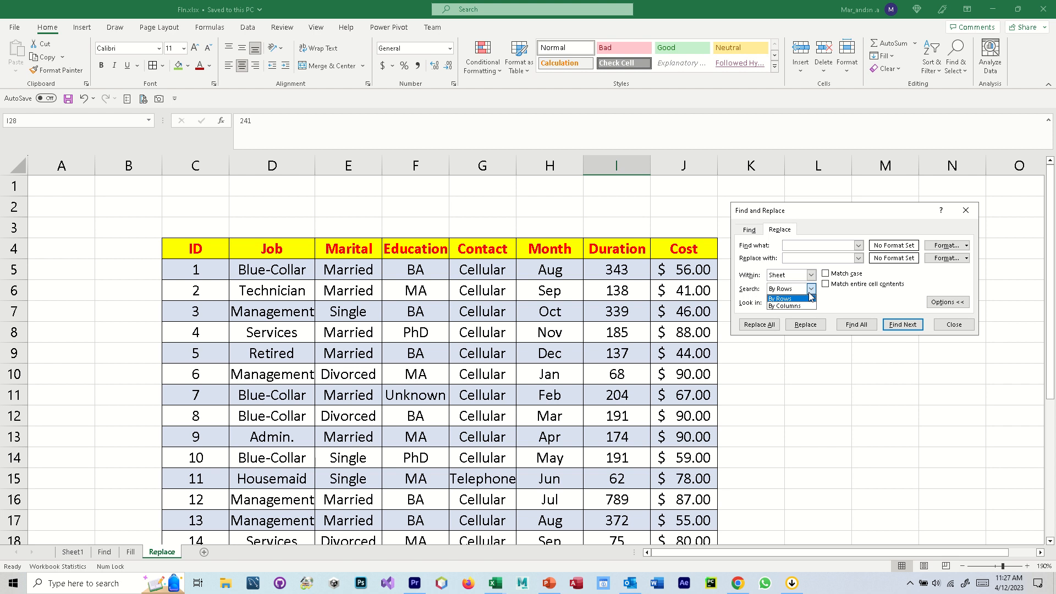
left_click(810, 297)
left_click(810, 302)
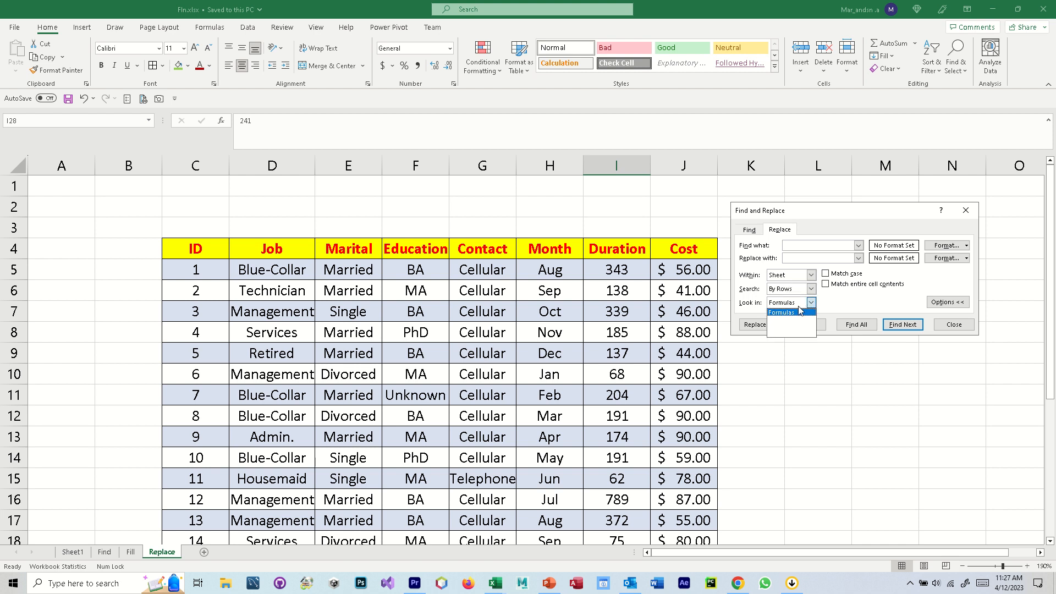
left_click(791, 313)
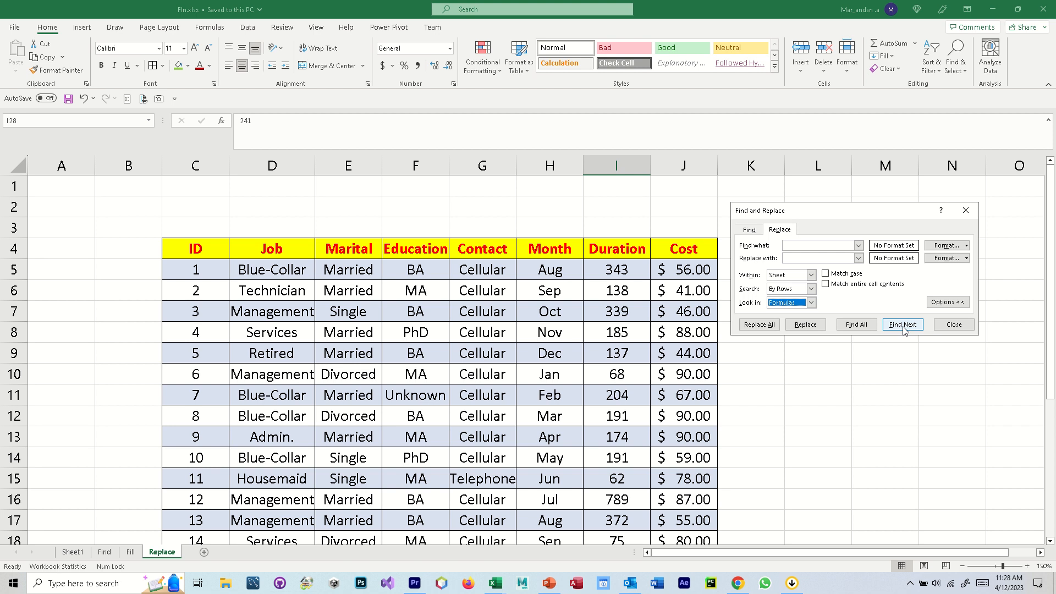
- Find all cells containing 1 in the sheet, enlarge the results list and look through the matches
left_click(803, 242)
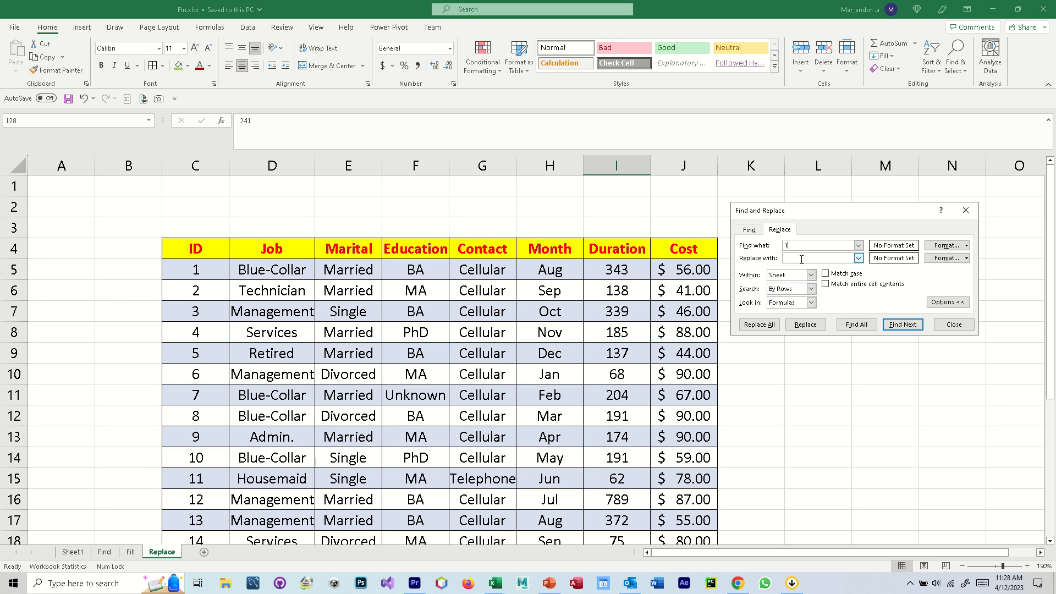
left_click(860, 325)
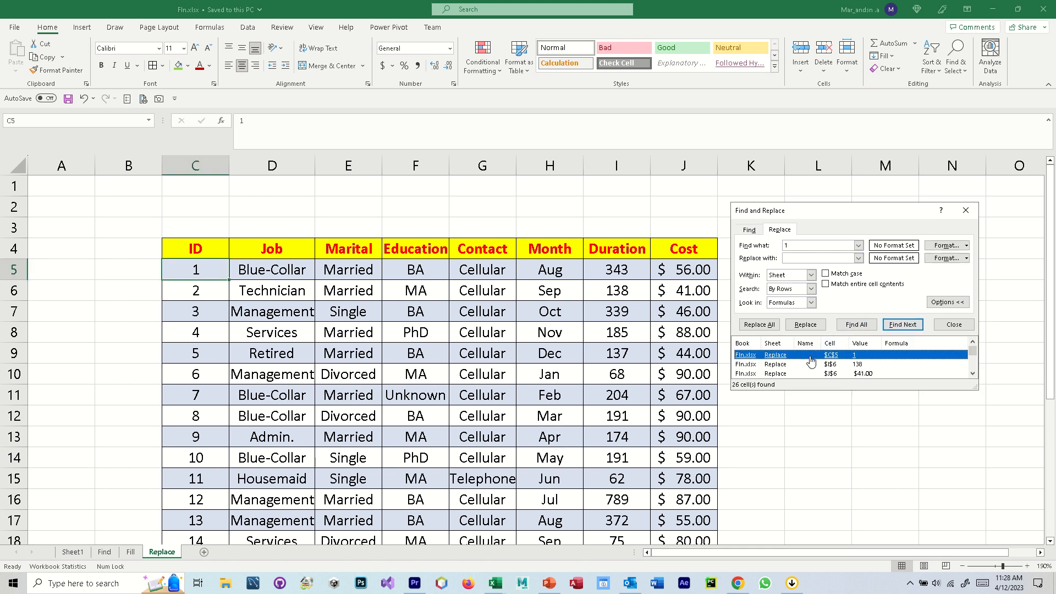
scroll(796, 363, "down", 7)
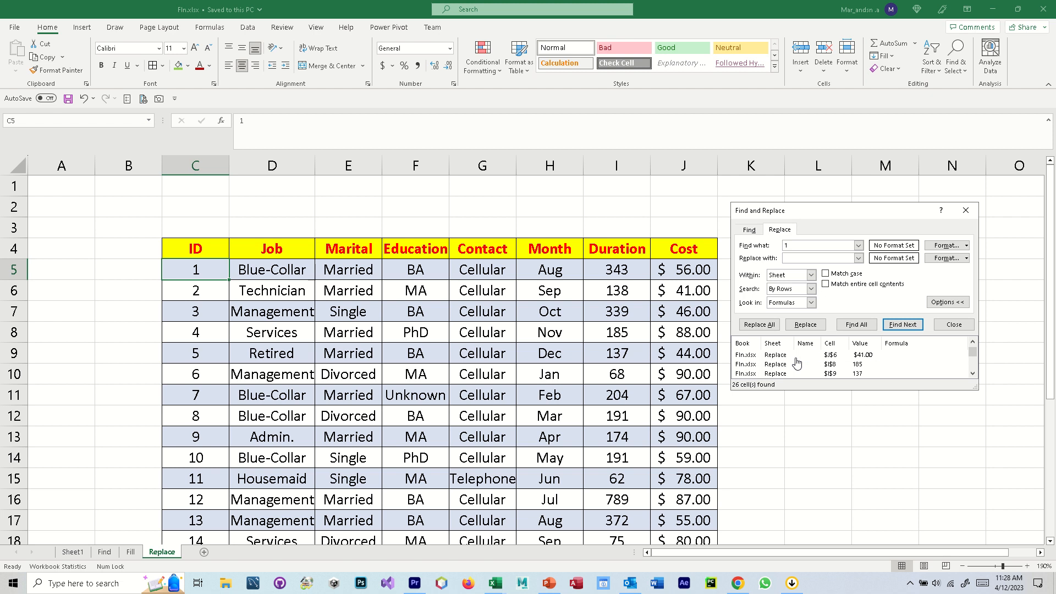
scroll(797, 363, "up", 7)
left_click(825, 355)
scroll(858, 366, "down", 1)
left_click_drag(880, 390, 873, 510)
scroll(868, 393, "up", 3)
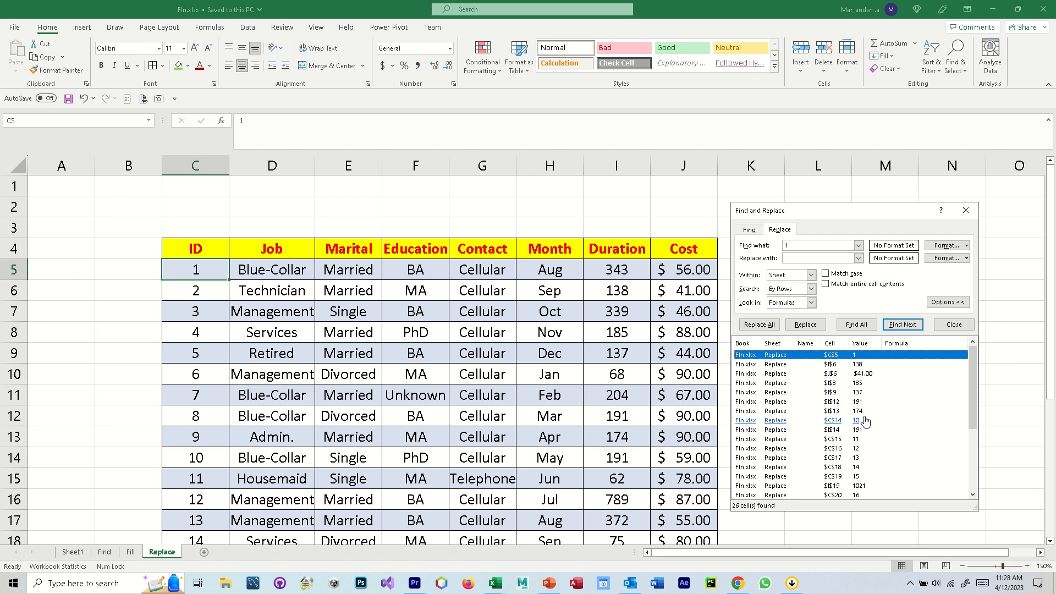
scroll(866, 421, "down", 2)
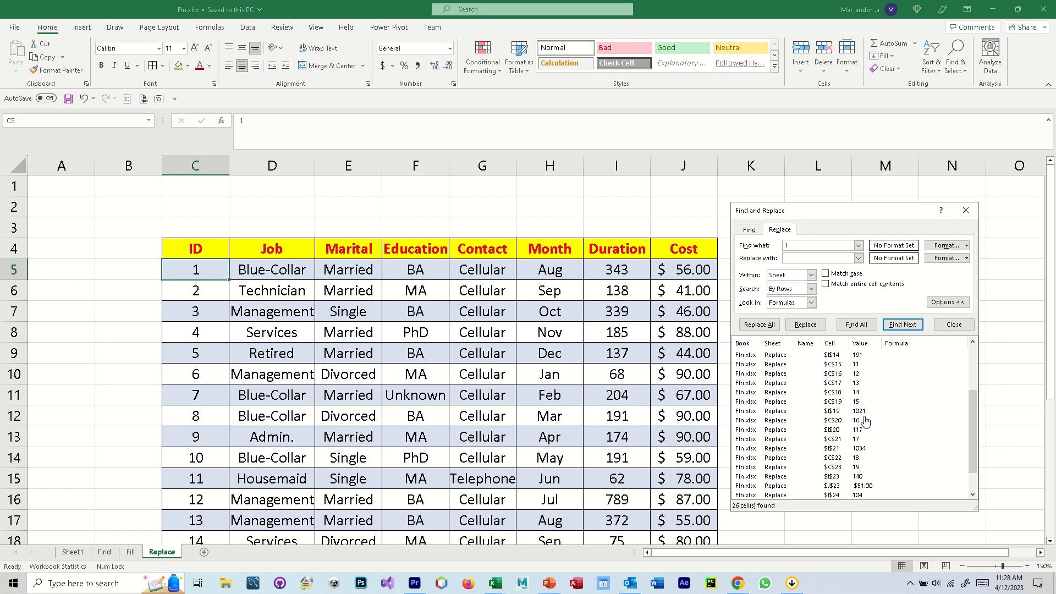
scroll(867, 423, "up", 2)
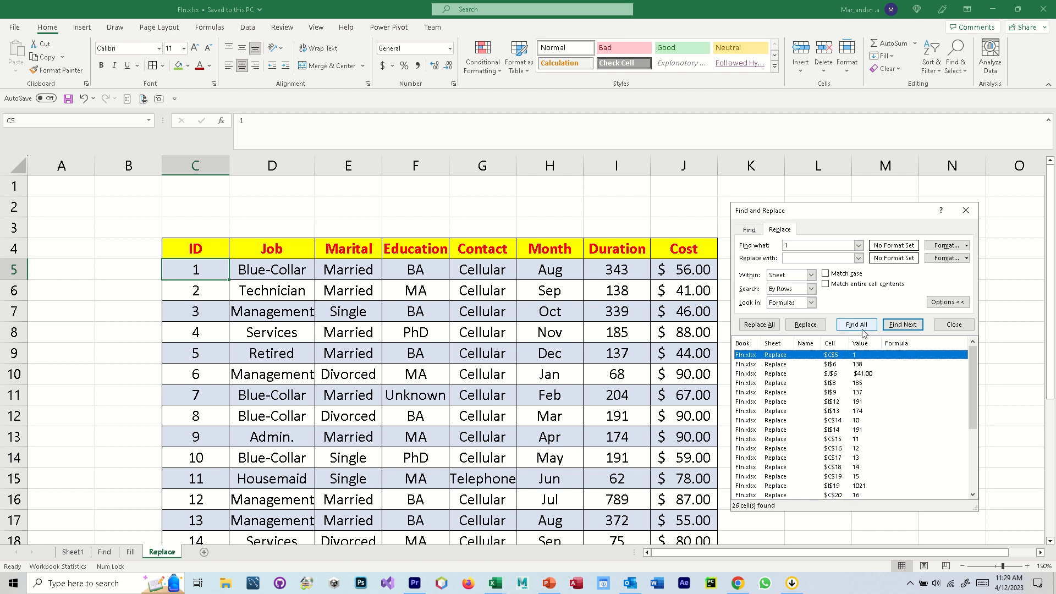
- Replace the 1 in cell C5 with 1A, leaving the other matches alone
left_click(804, 258)
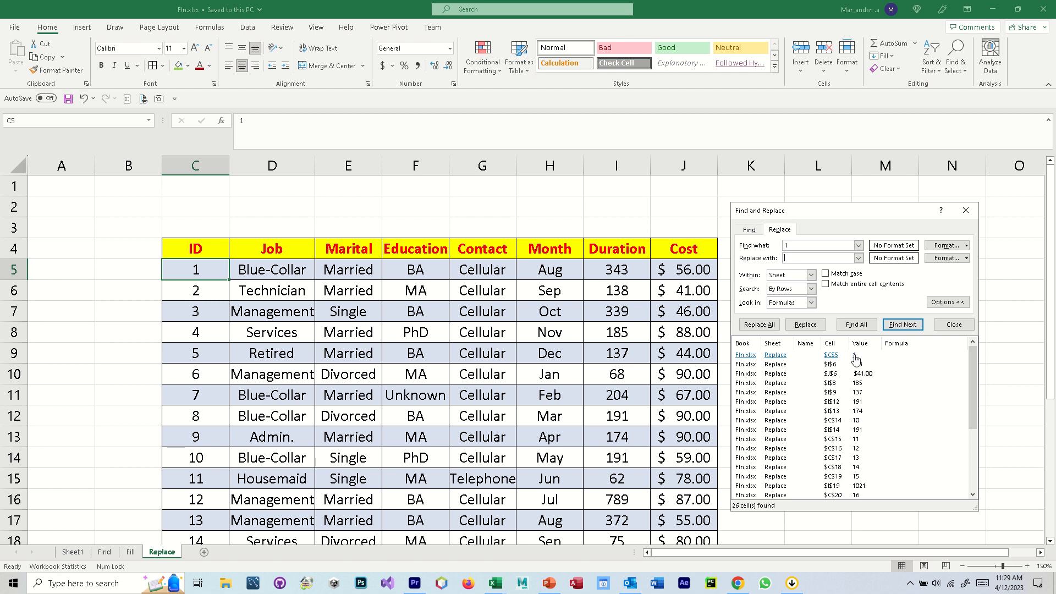
left_click(748, 356)
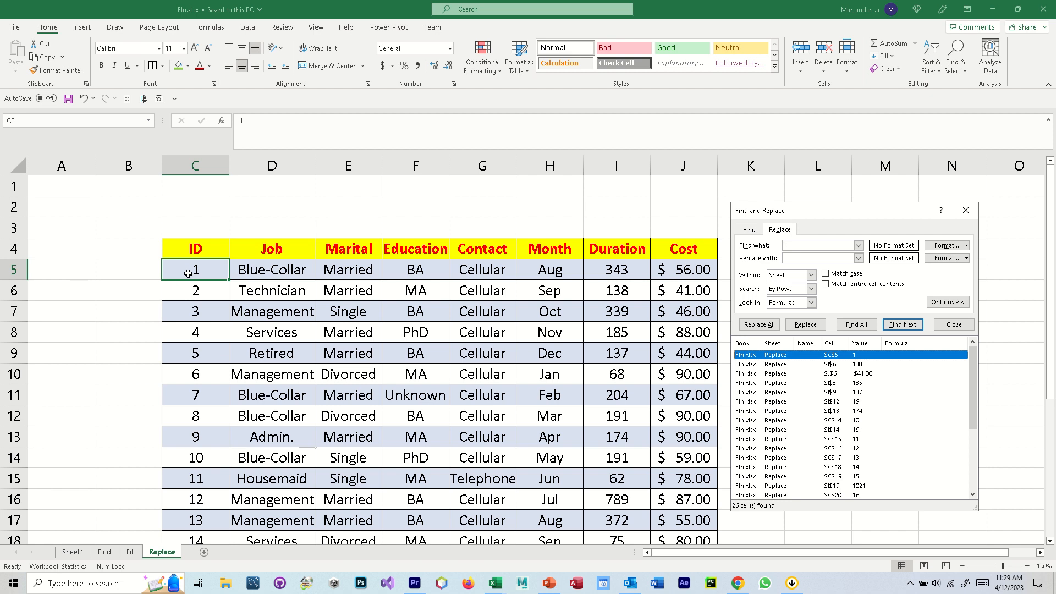
left_click(807, 258)
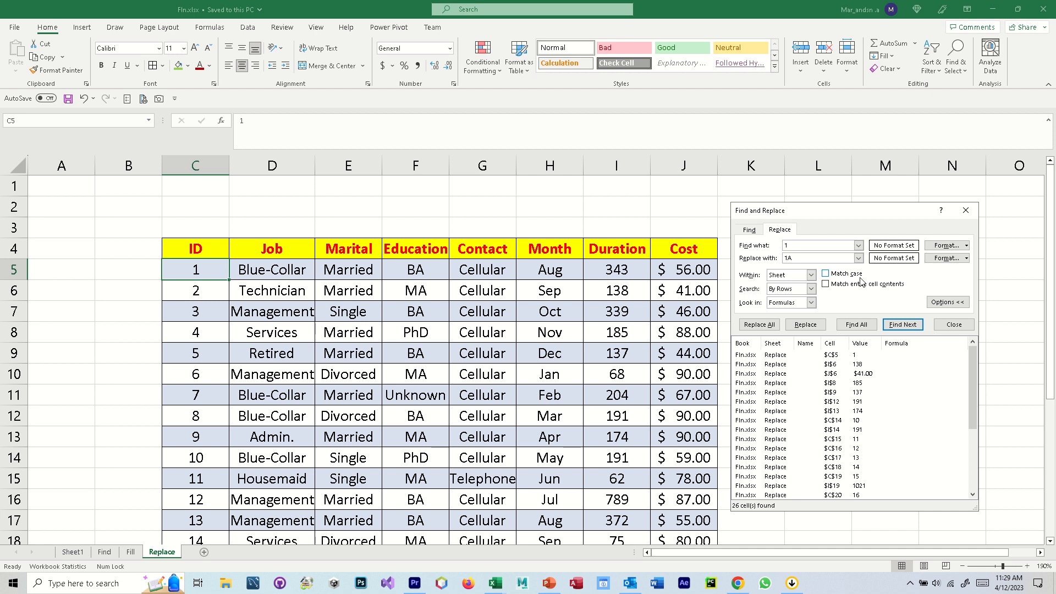
left_click(806, 325)
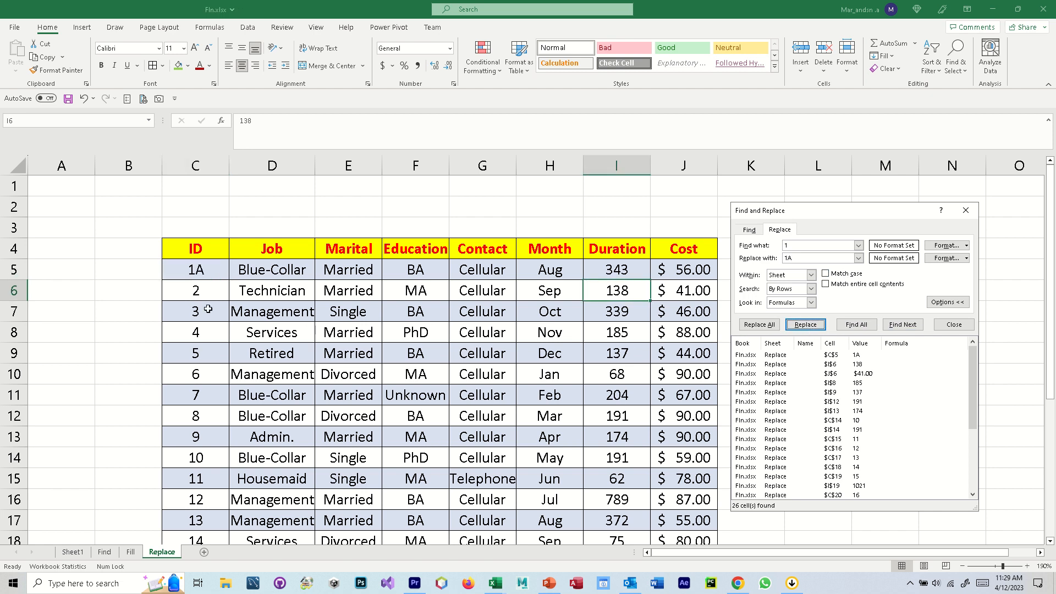
- Check the replaced ID in cell C5 and undo the replacement
left_click(191, 275)
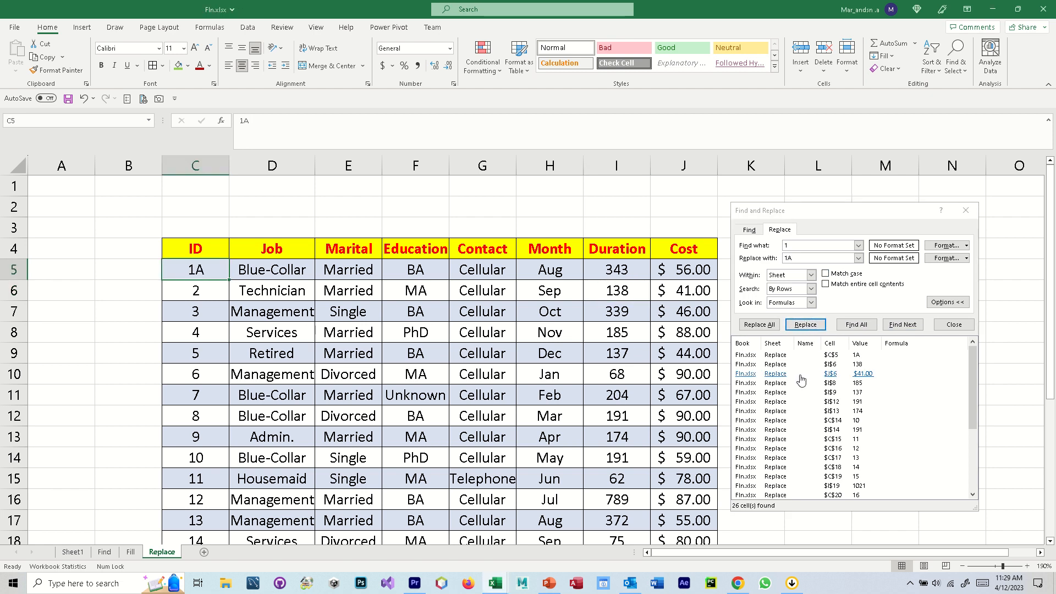
left_click(379, 227)
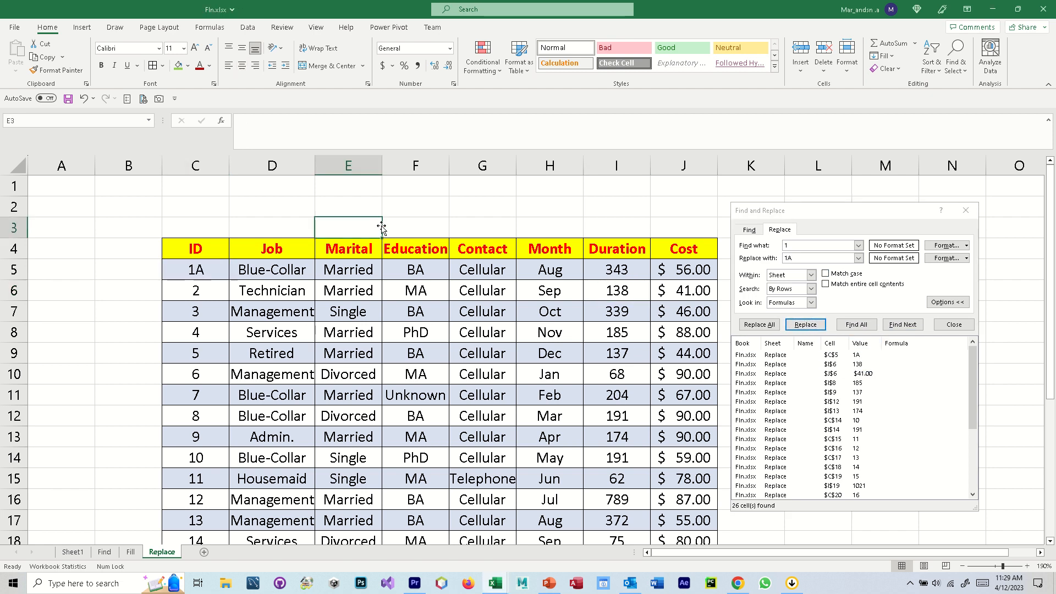
key("ctrl+z")
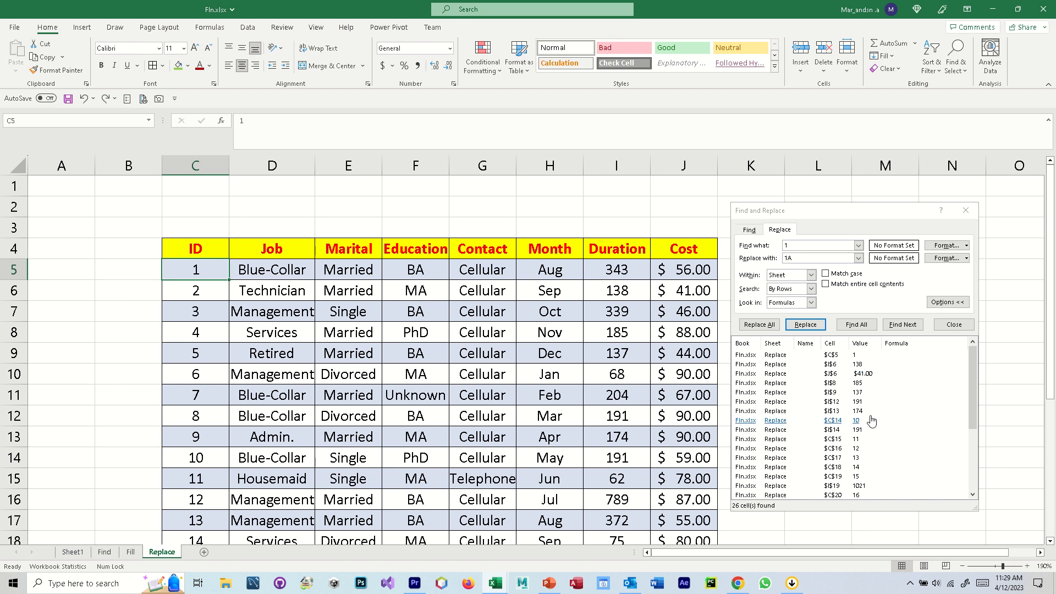
- Clear the replacement and search text, and remove all the matches from the results list
left_click_drag(798, 256, 767, 261)
key("BackSpace")
key("shift+Tab")
key("BackSpace")
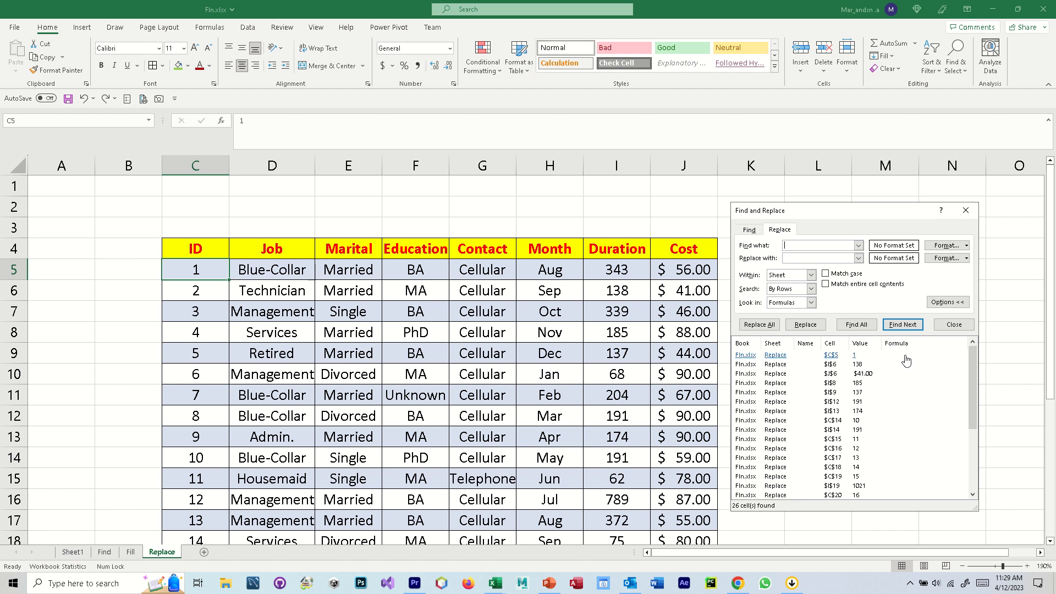
left_click(883, 356)
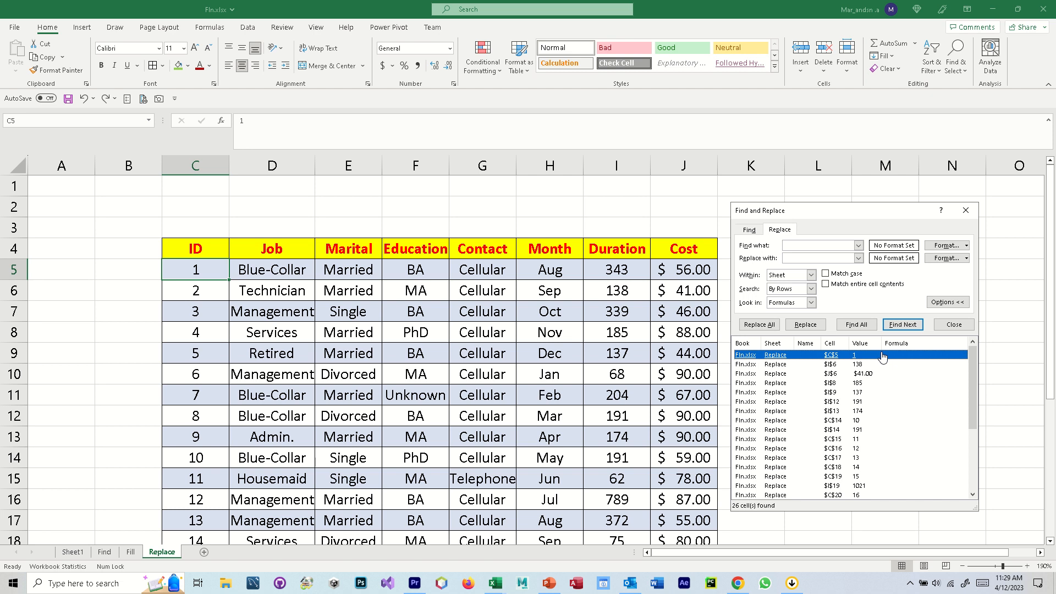
key("ctrl+shift+Down")
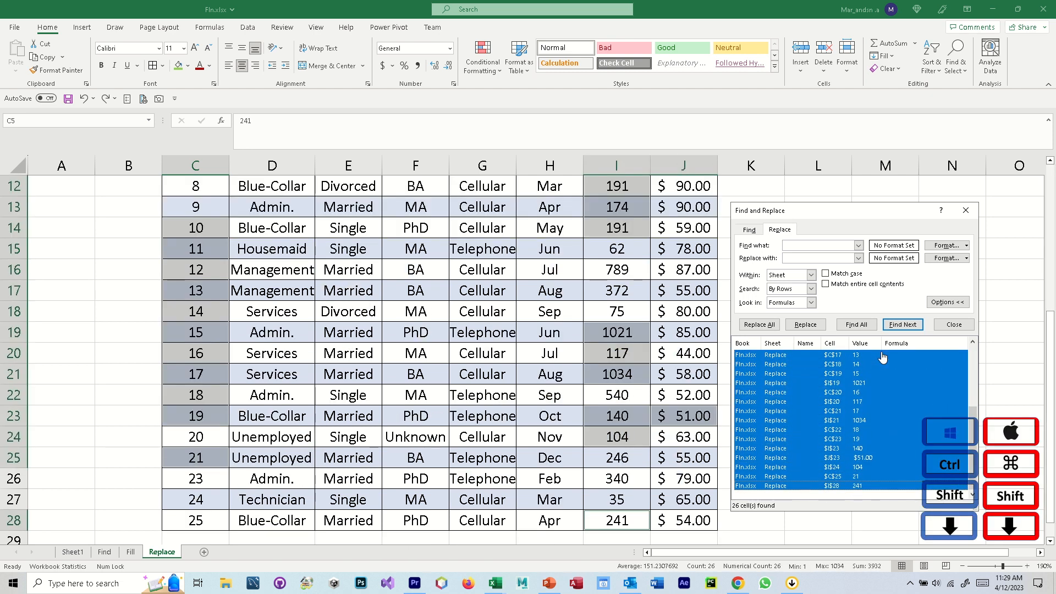
key("Delete")
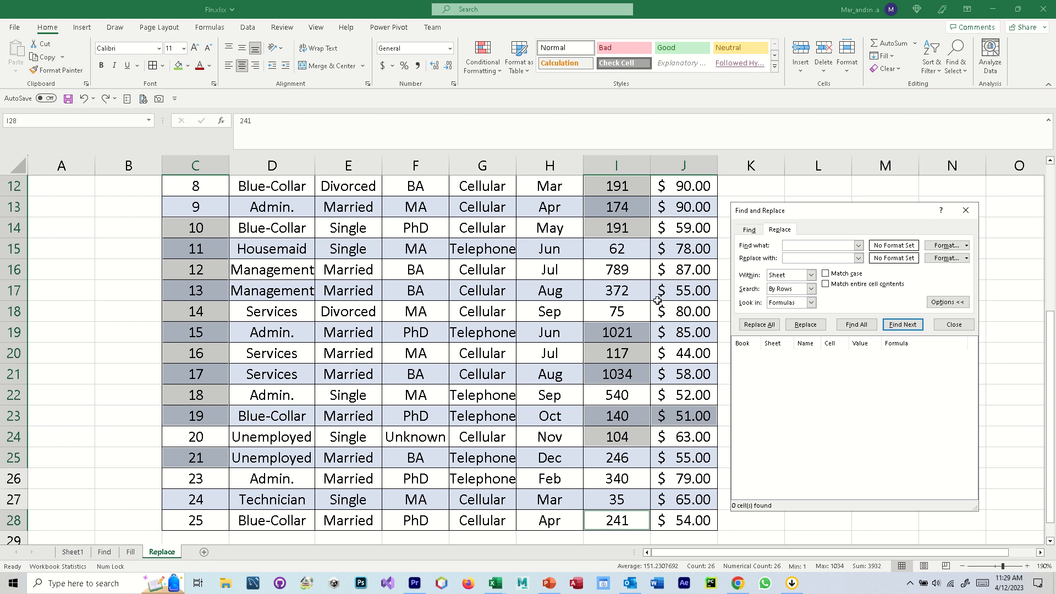
- Set the search text to Married and the replacement to Common law, and find the first match starting from cell C5
left_click_drag(1054, 417, 1053, 270)
left_click(797, 244)
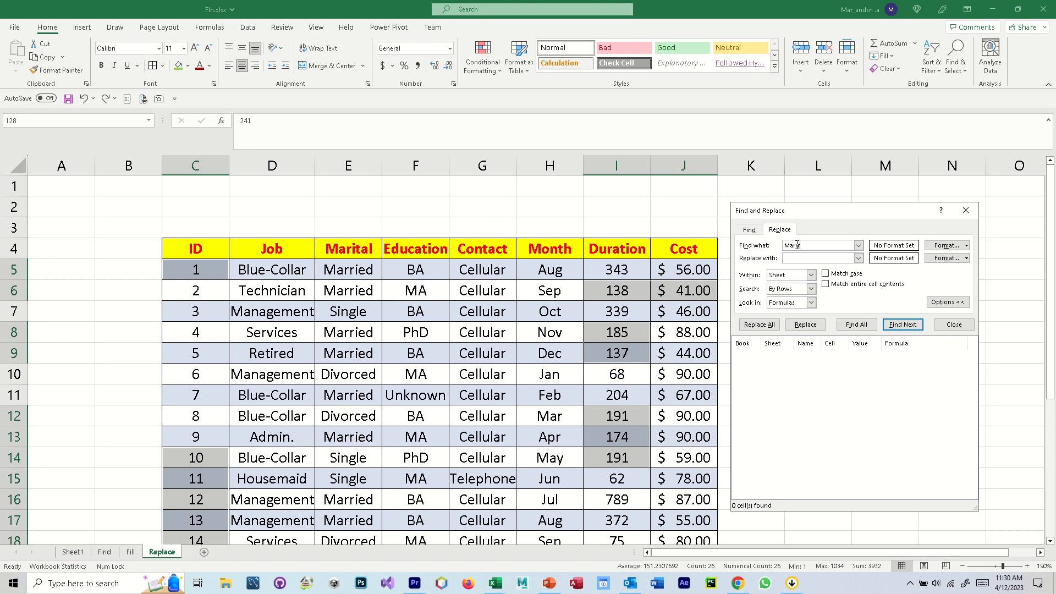
left_click(799, 246)
key("BackSpace")
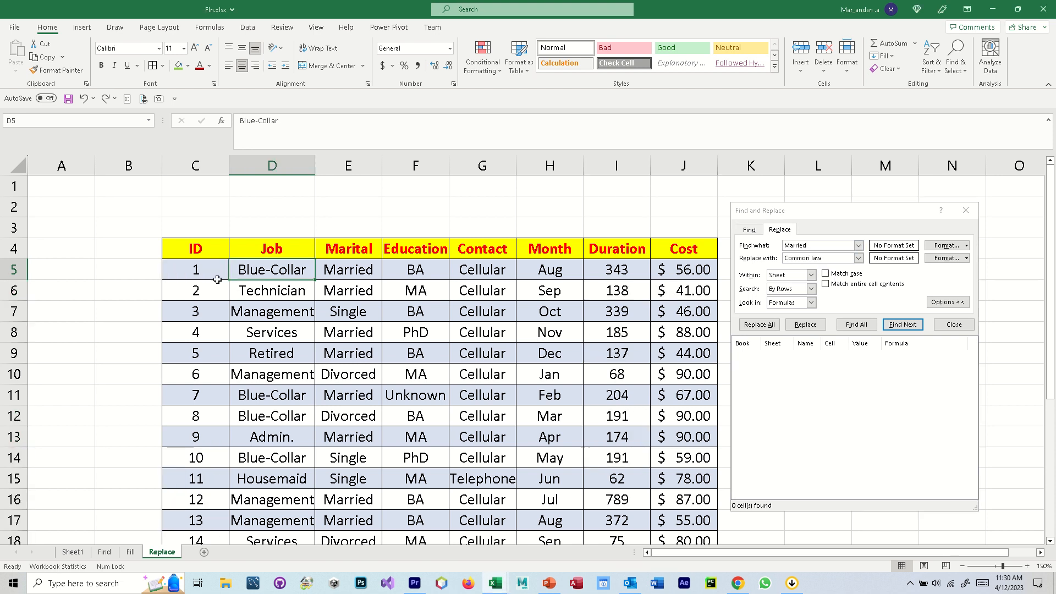
left_click(204, 271)
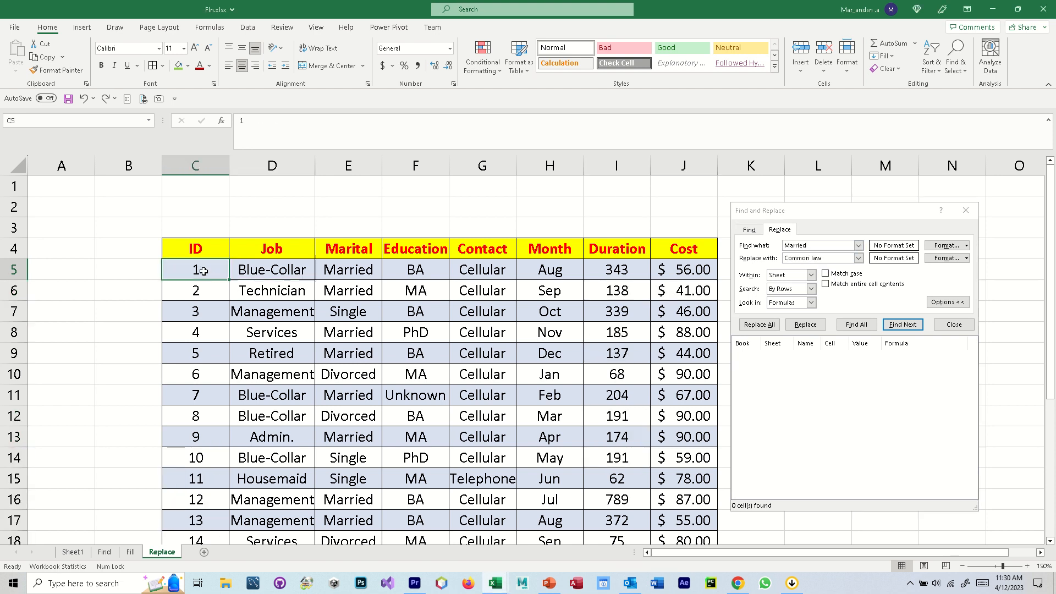
left_click(906, 325)
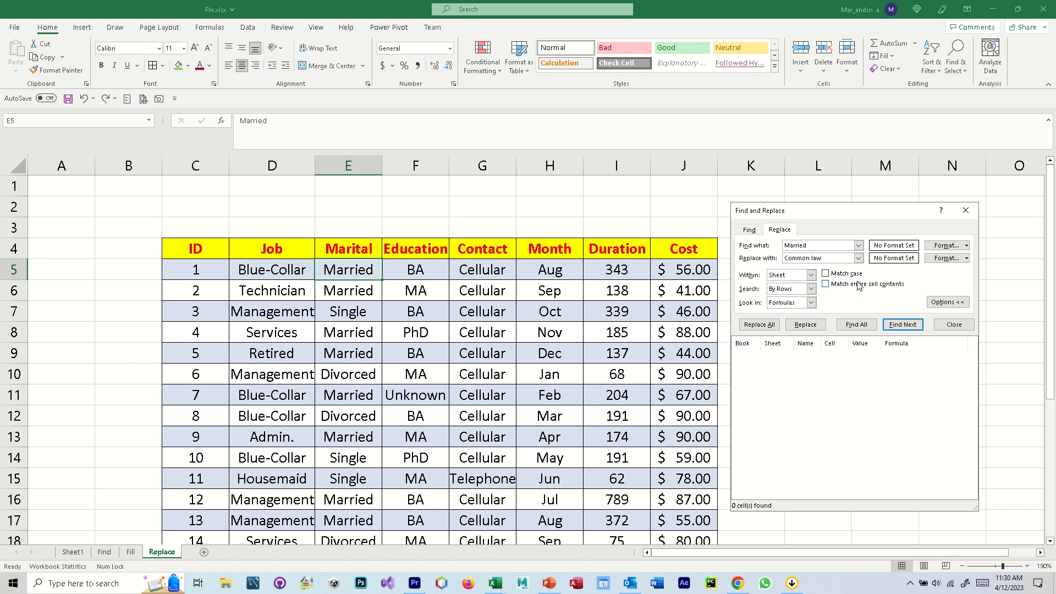
- Replace Married with Common law one match at a time in cells E5 and E6, widening the Marital column to fit
left_click(804, 327)
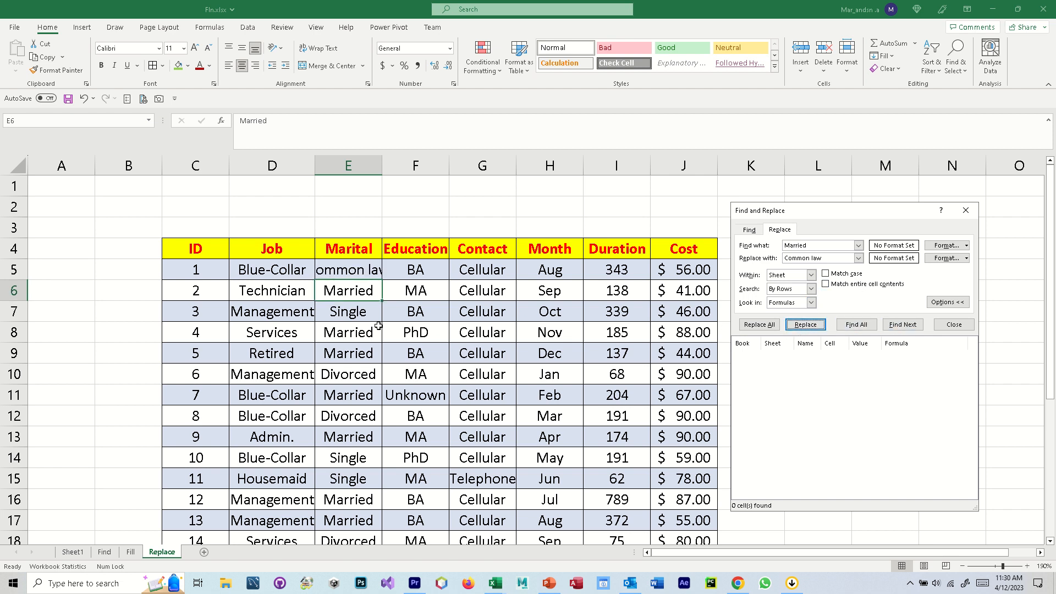
left_click_drag(382, 164, 432, 166)
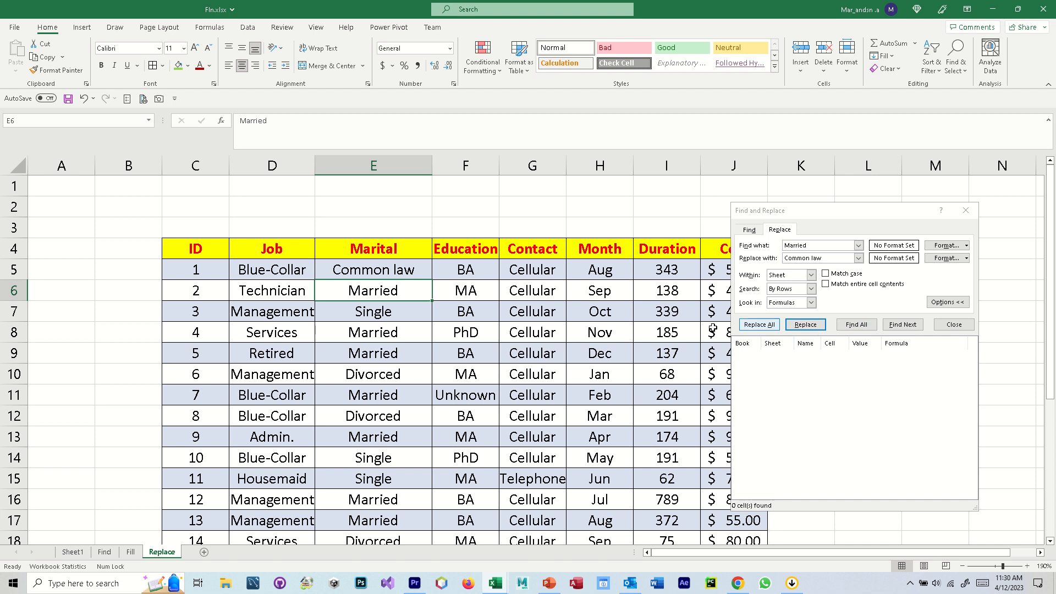
left_click(805, 325)
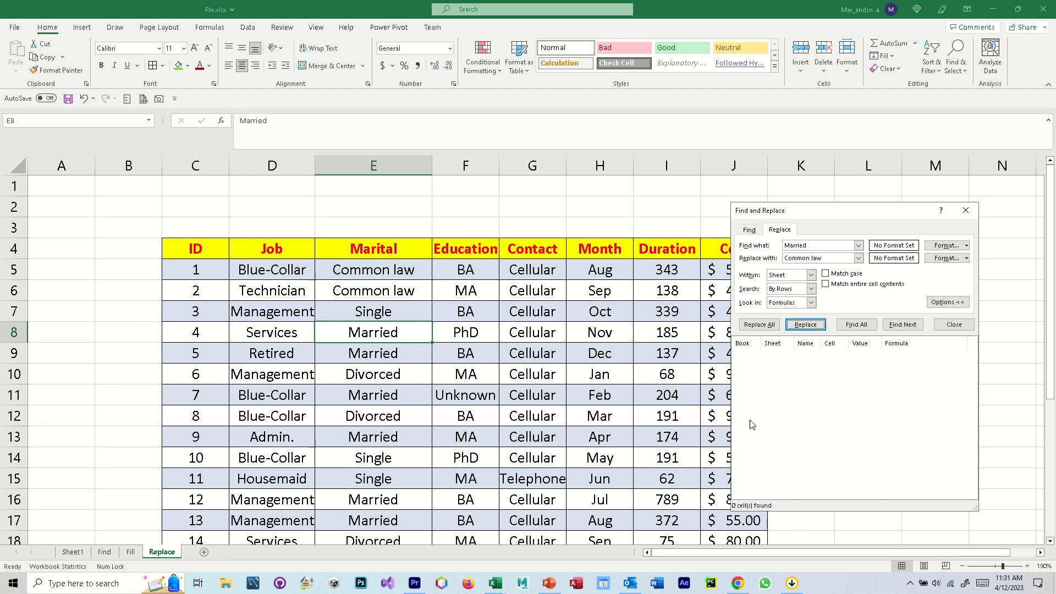
- Undo both Common law replacements and the column widening, and widen the Marital column again
left_click(496, 287)
key("ctrl+z")
key("ctrl+z")
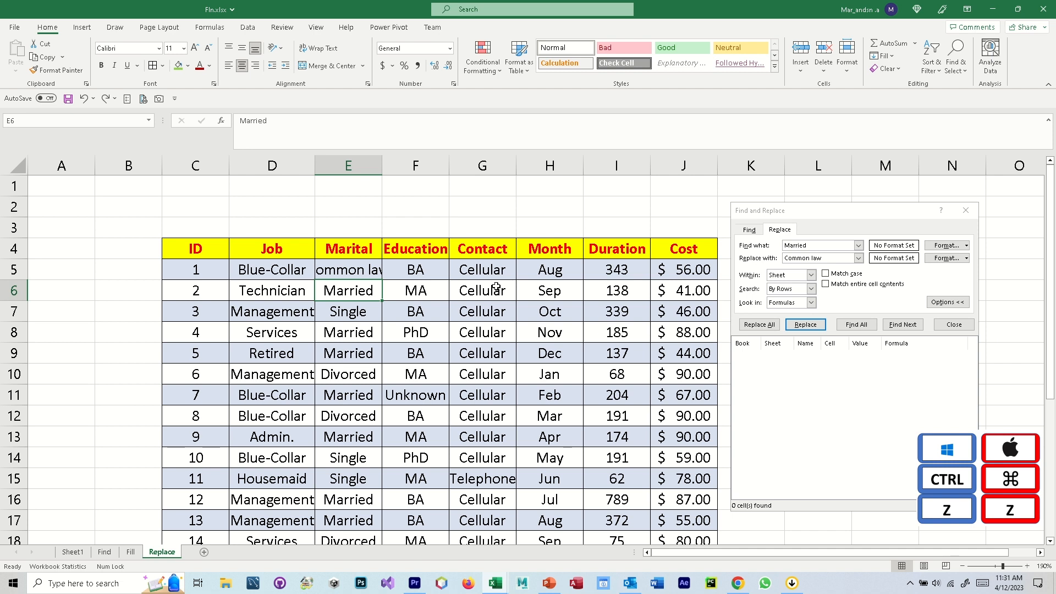
key("ctrl+z")
left_click_drag(385, 165, 425, 164)
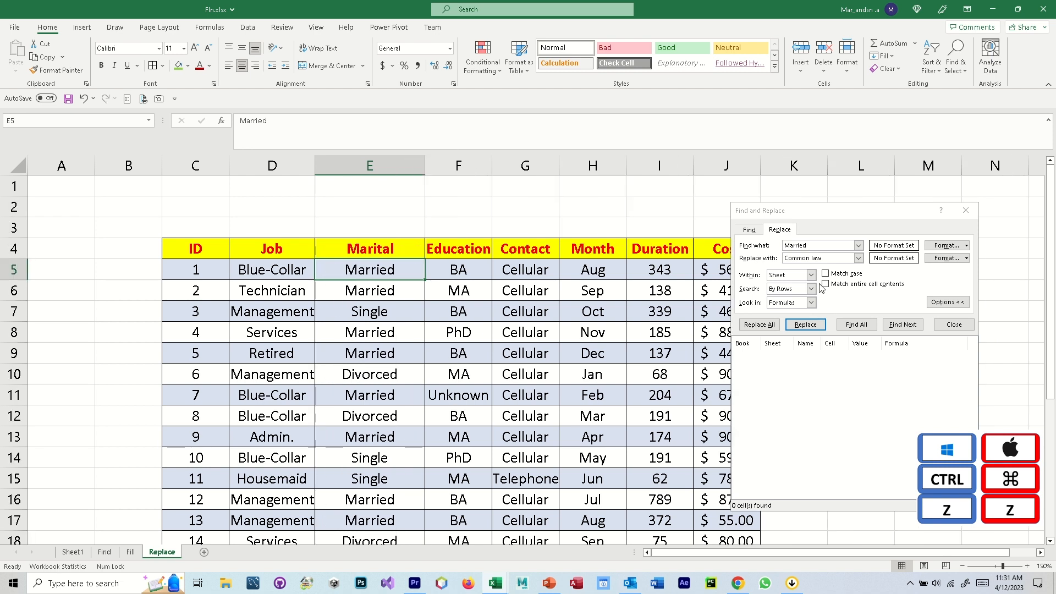
- Search the sheet for all occurrences of lowercase "married" with case matching turned on
left_click(774, 244)
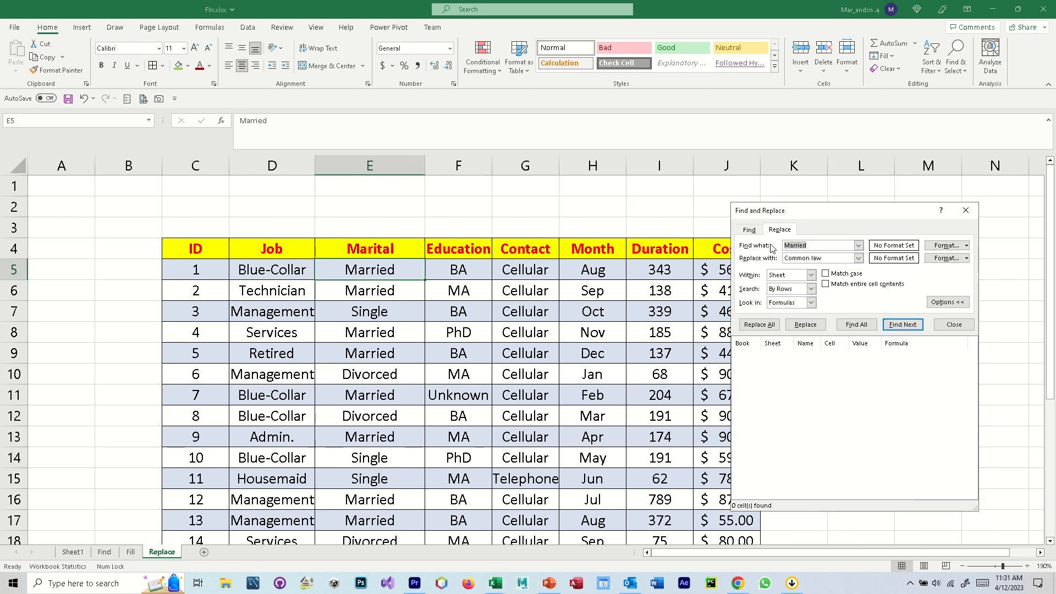
type("ma")
left_click(826, 274)
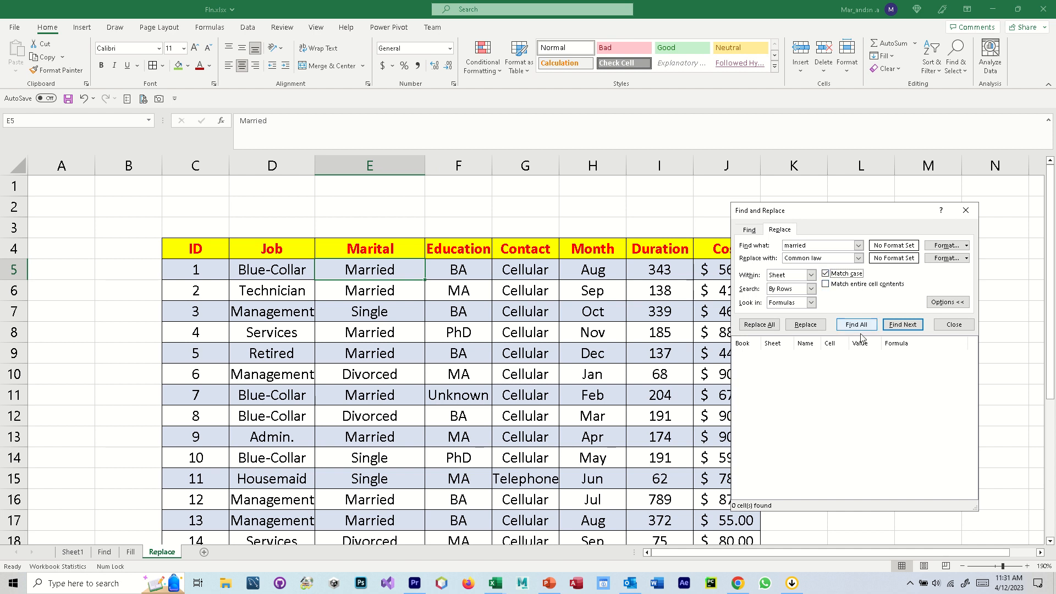
left_click(865, 328)
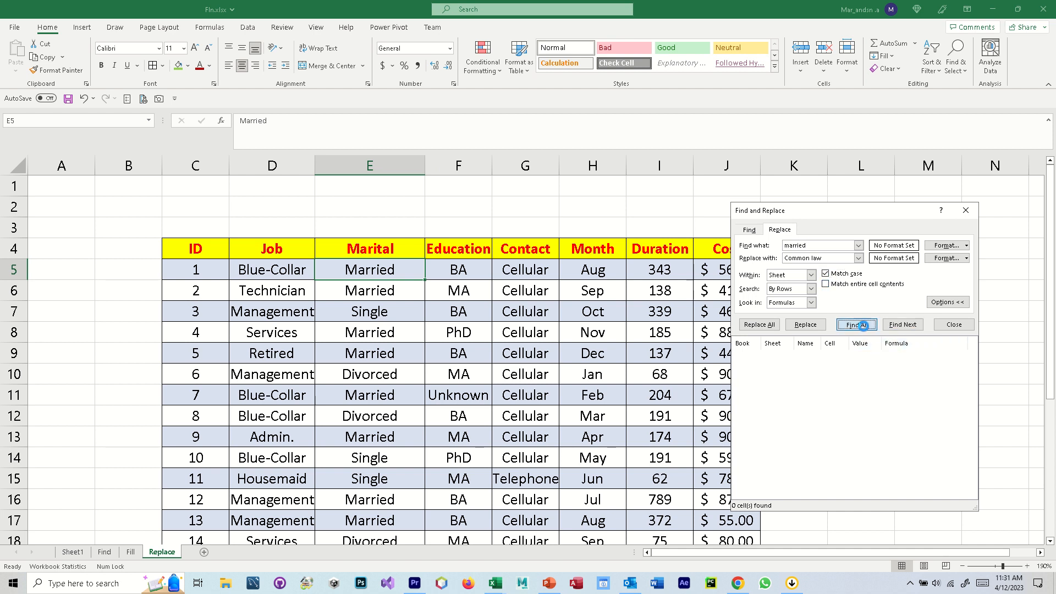
- Search the sheet for all occurrences of BA with case matching on, and enlarge the results list
left_click(533, 323)
double_click(805, 244)
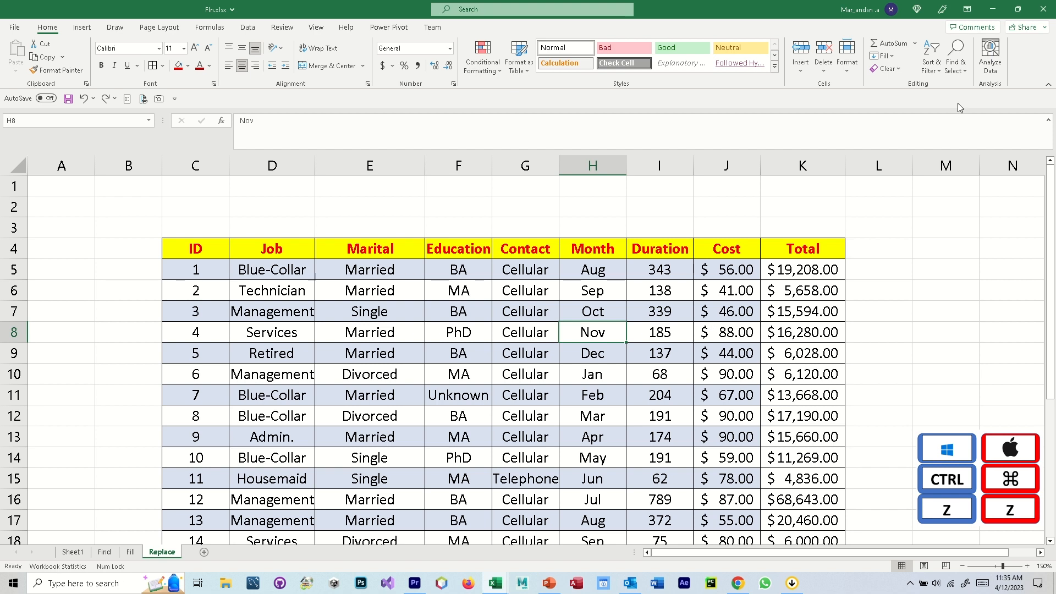
left_click(953, 69)
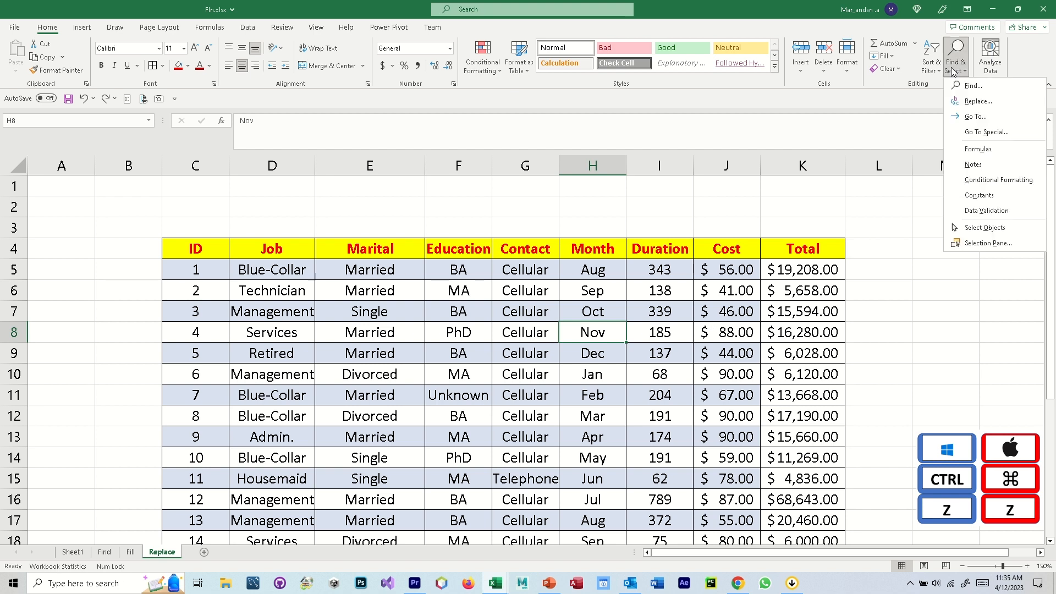
left_click(972, 87)
left_click_drag(888, 359, 769, 224)
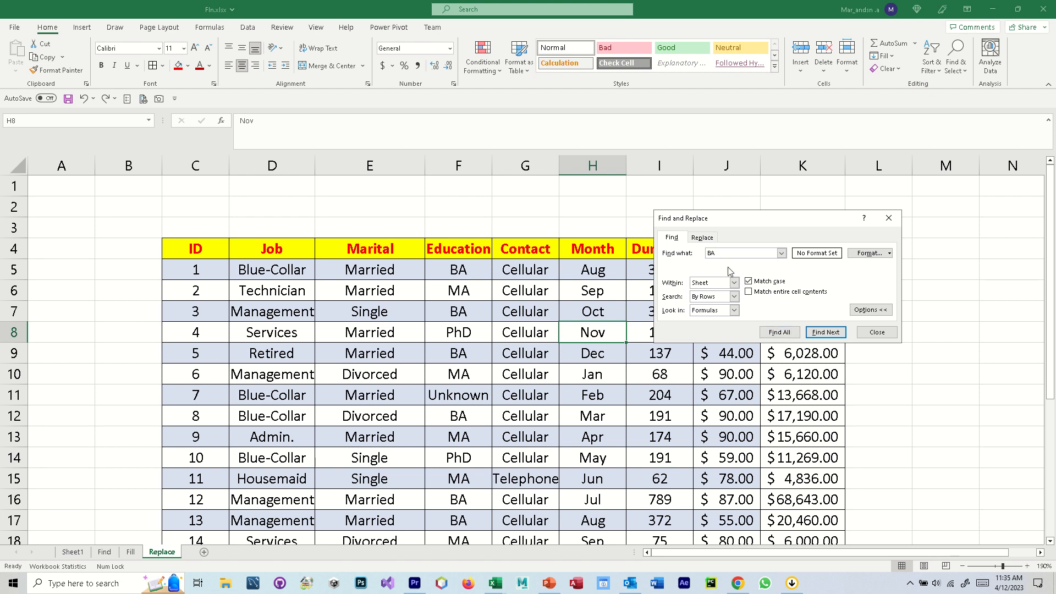
left_click(785, 335)
left_click_drag(898, 396, 948, 436)
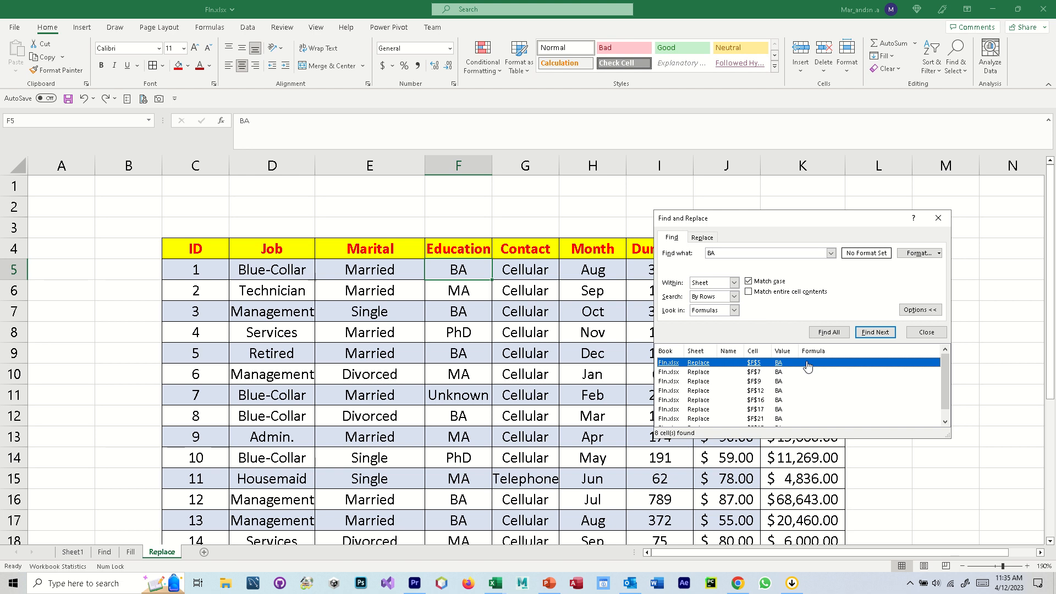
- Select all the found BA cells in the Education column and fill them with standard red
key("shift+Down")
key("shift+Down")
key("shift+Down")
key("shift+Down")
key("shift+Down")
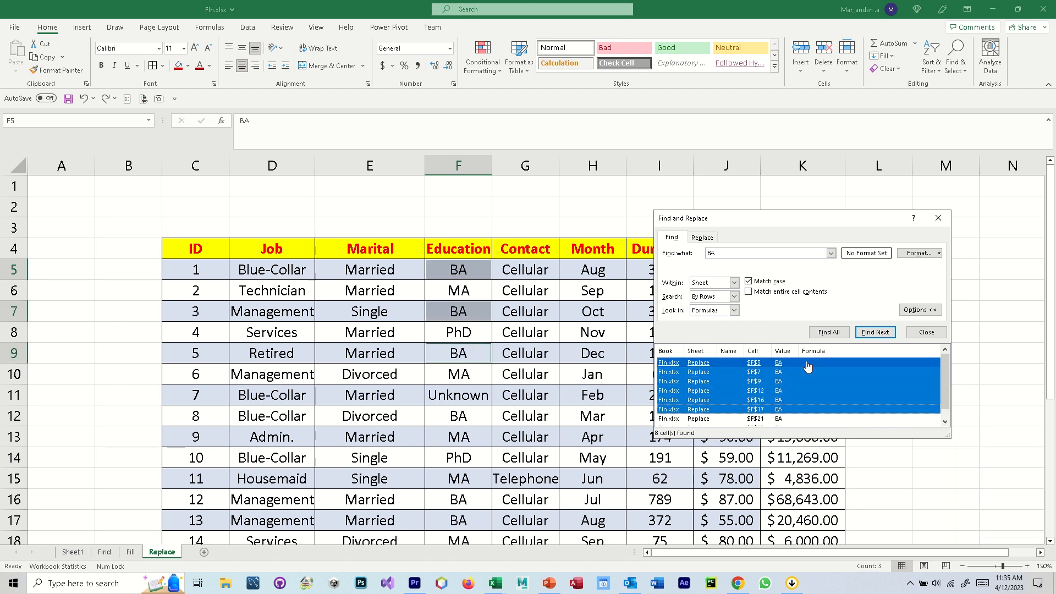
key("shift+Down")
key("shift+Down")
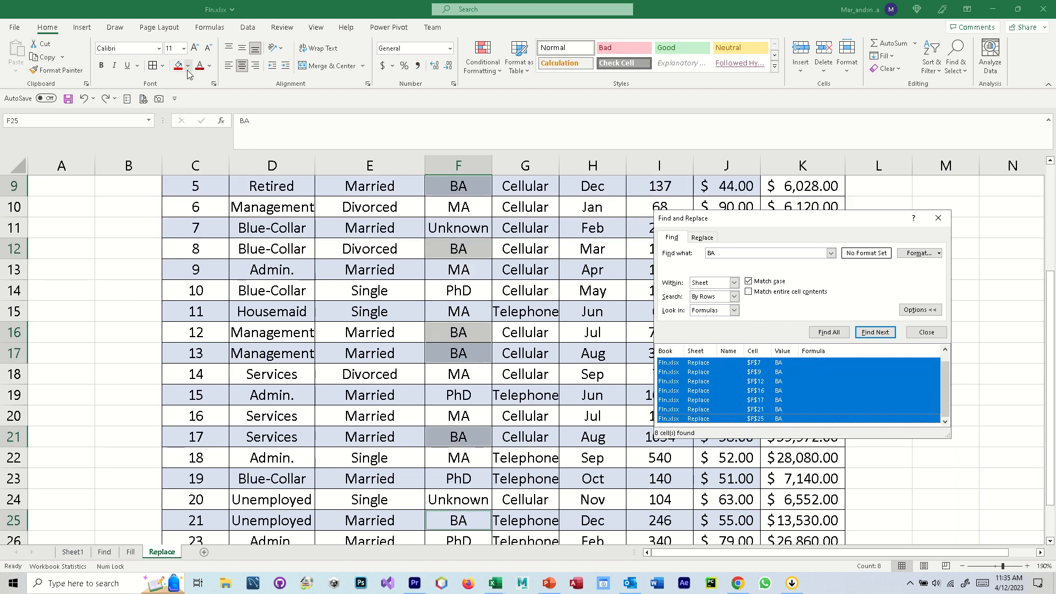
left_click(188, 67)
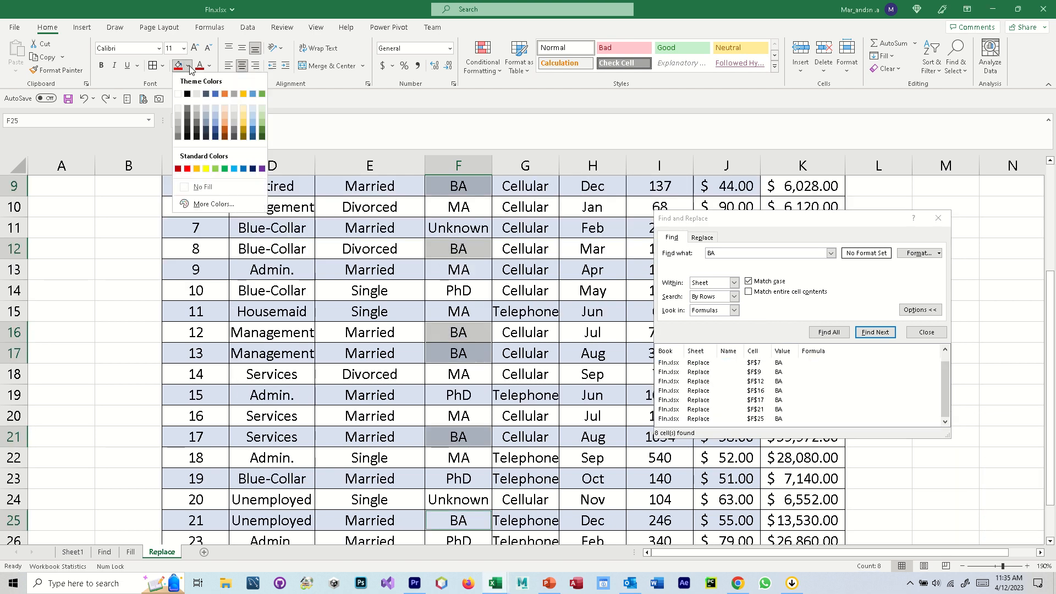
left_click(188, 171)
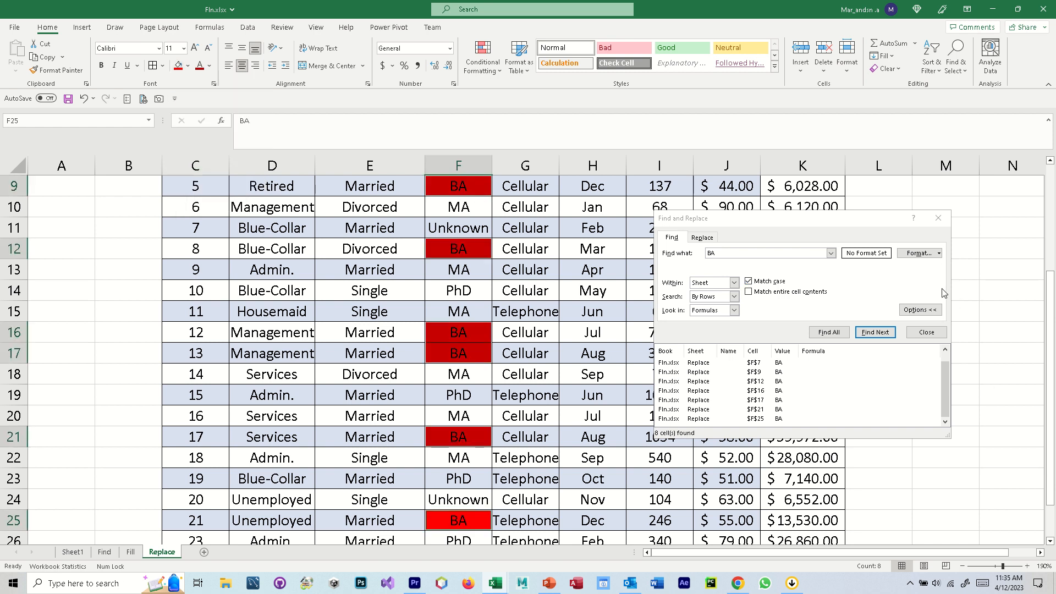
left_click(1005, 413)
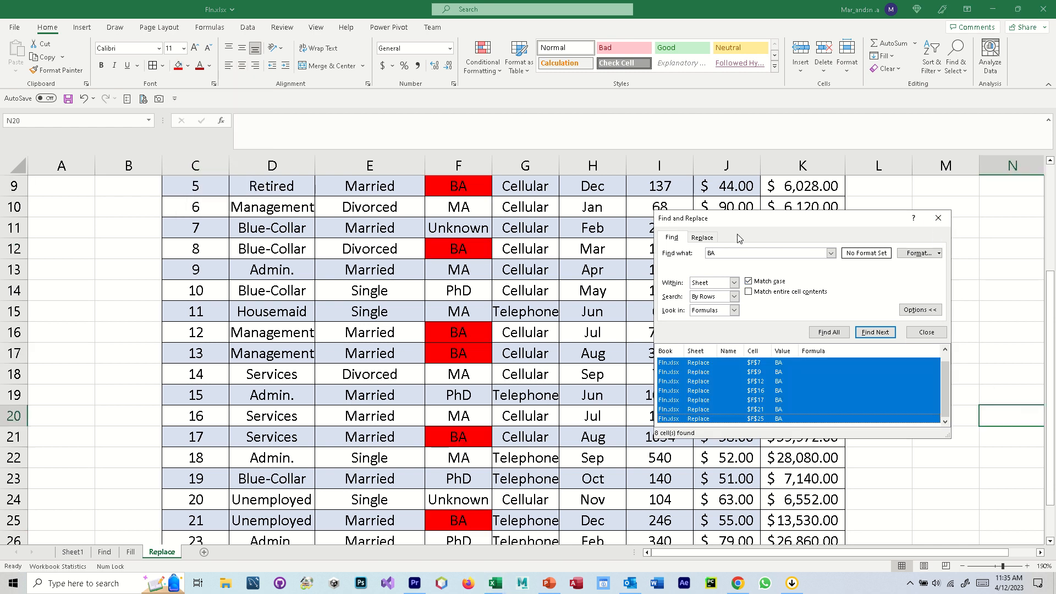
- Reopen Find and Replace for replacing, select cell E14, and leave both the search and replacement texts empty
left_click(702, 238)
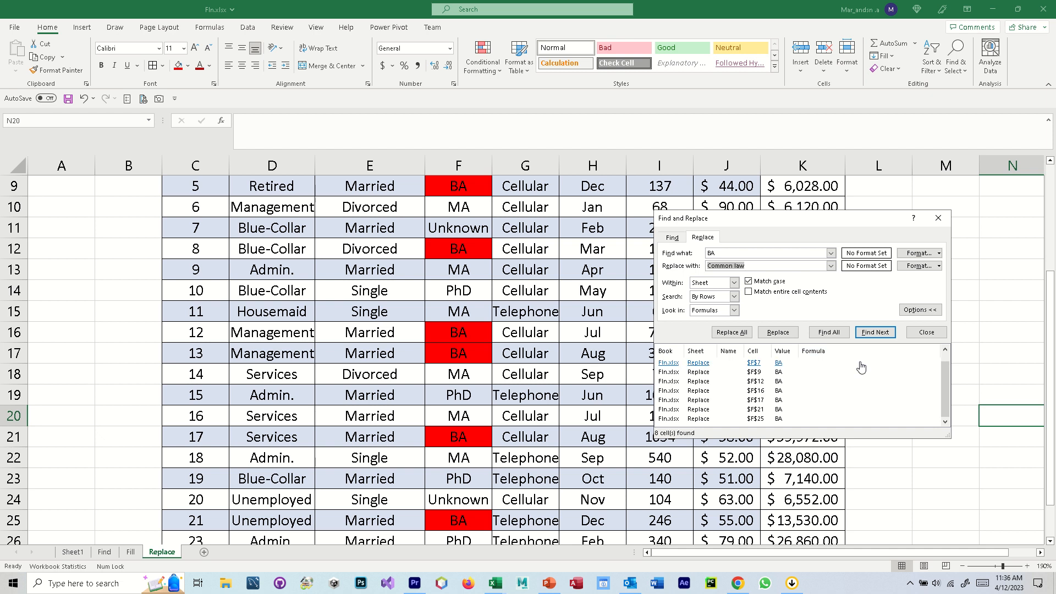
left_click(927, 332)
left_click(960, 70)
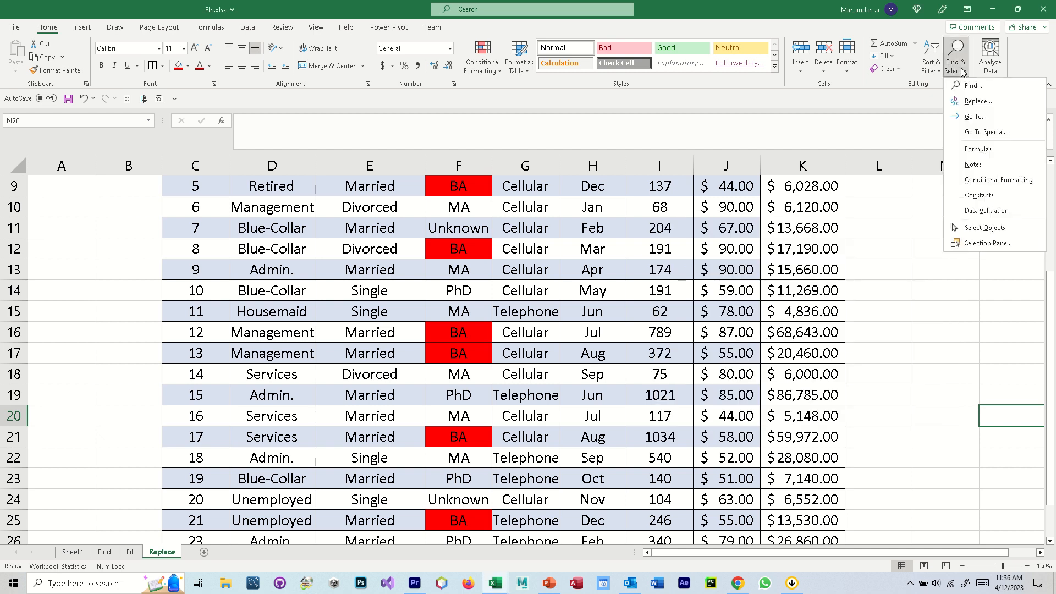
left_click(978, 101)
scroll(830, 254, "left", 3)
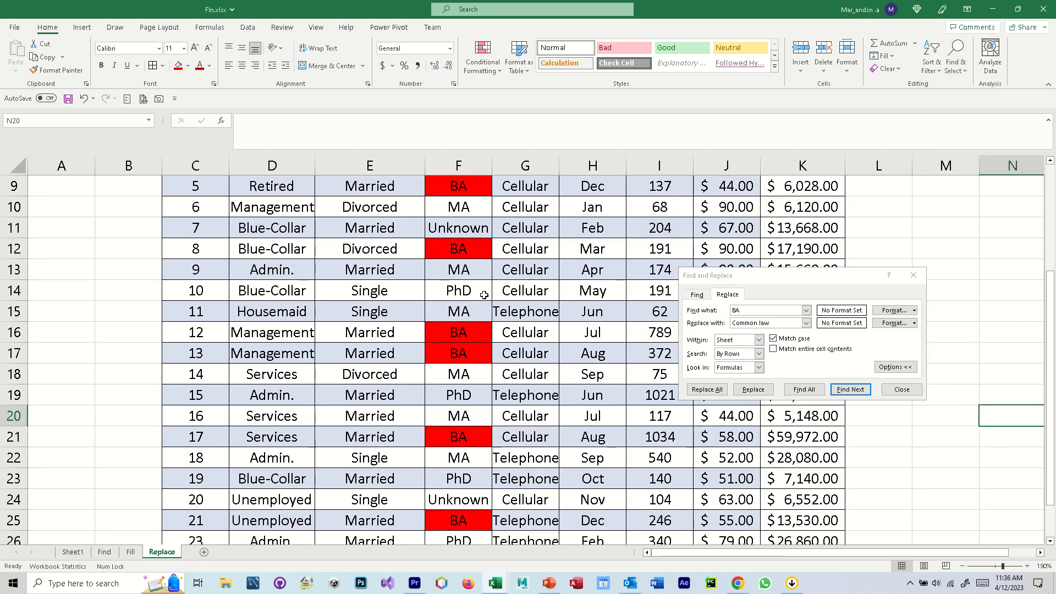
left_click(380, 284)
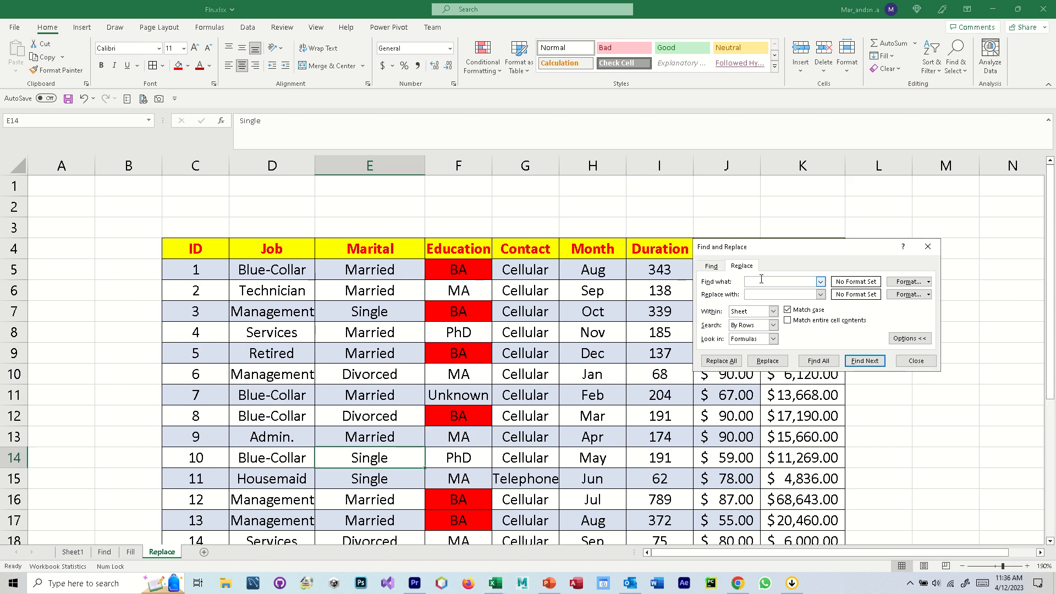
left_click(792, 281)
- Set the search format to a red background fill, and look over the red cells in the table
left_click(907, 281)
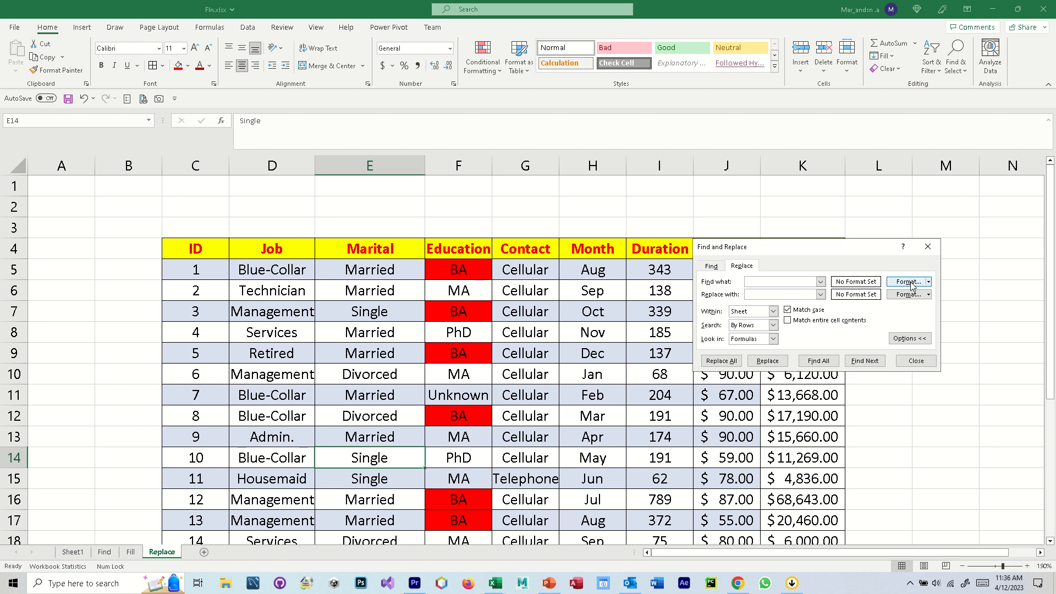
left_click(857, 83)
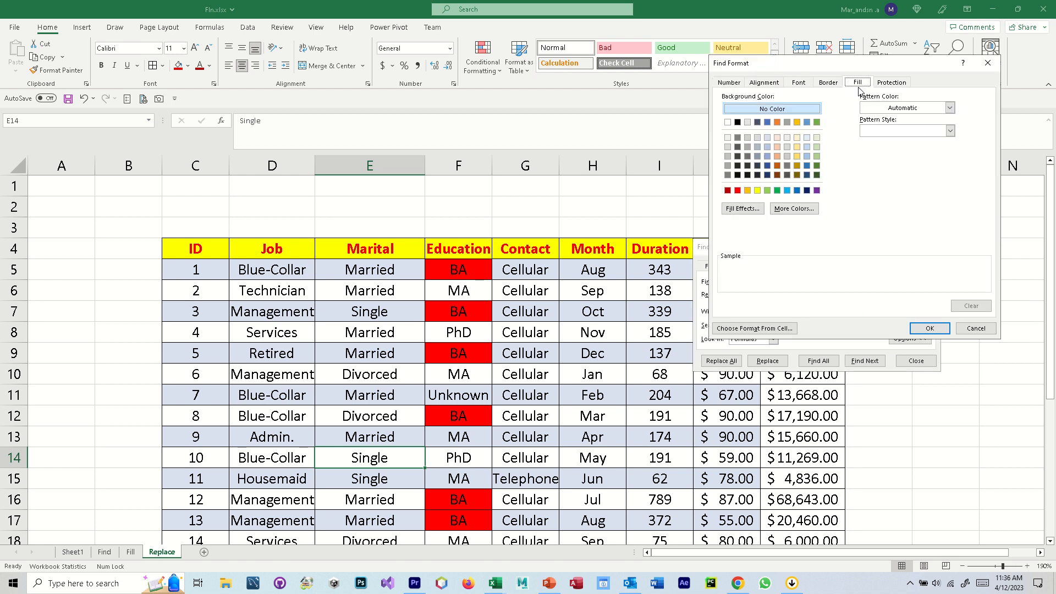
left_click(738, 191)
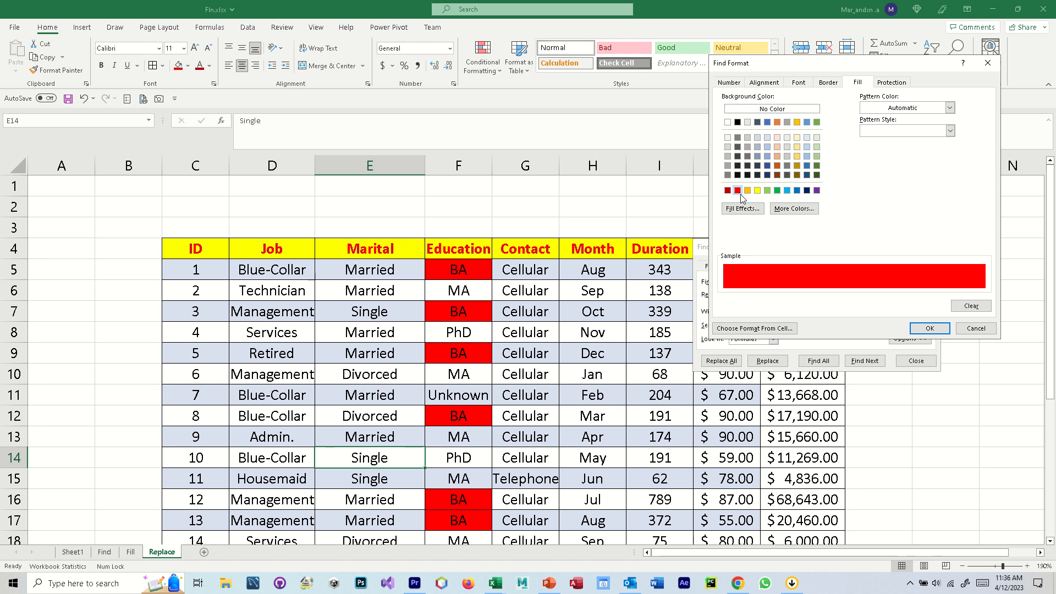
left_click(924, 329)
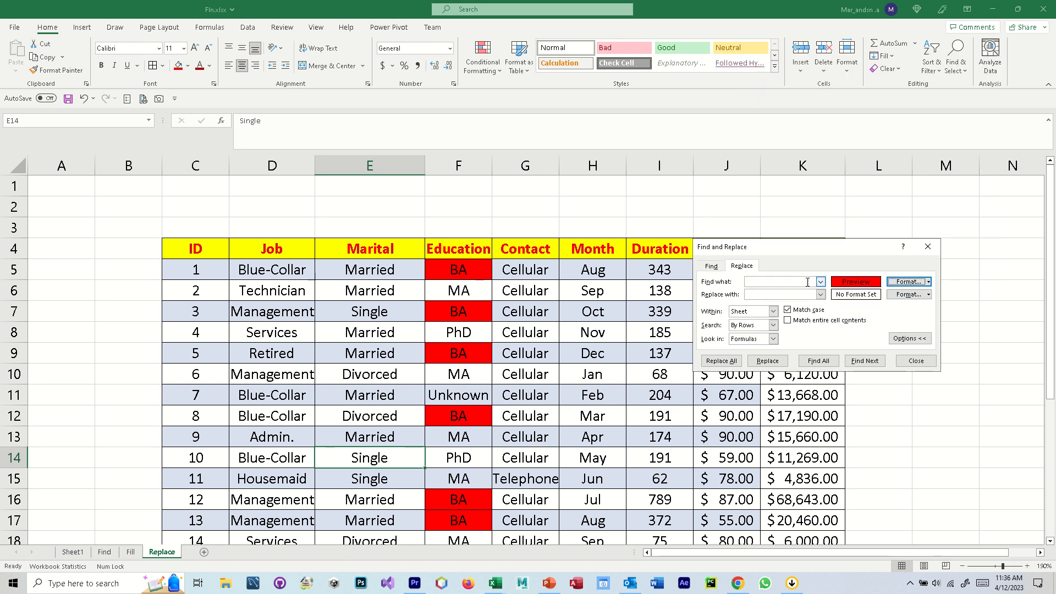
scroll(467, 410, "down", 4)
scroll(467, 409, "down", 3)
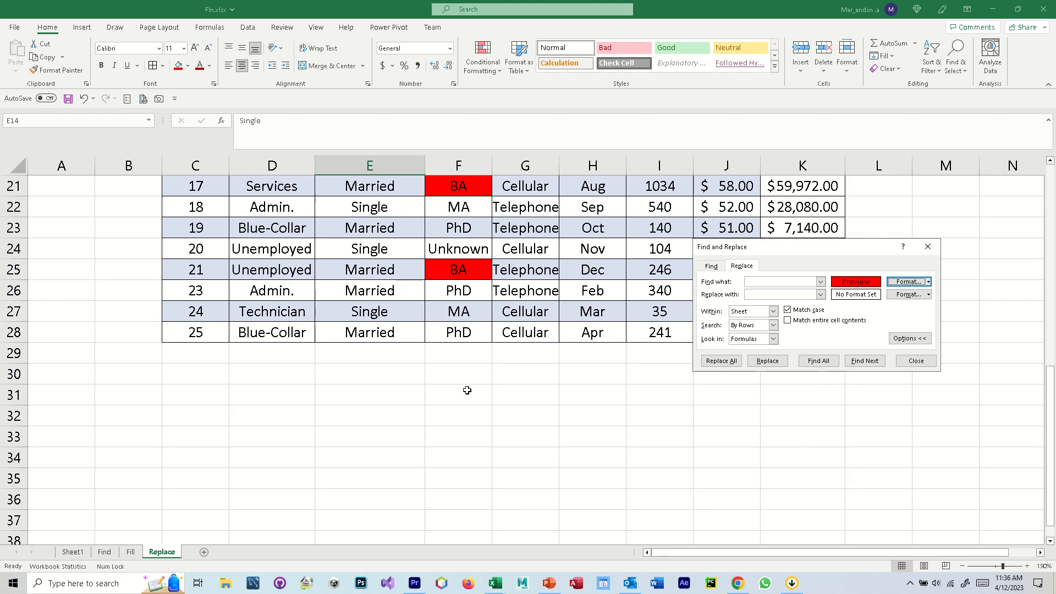
scroll(469, 389, "up", 7)
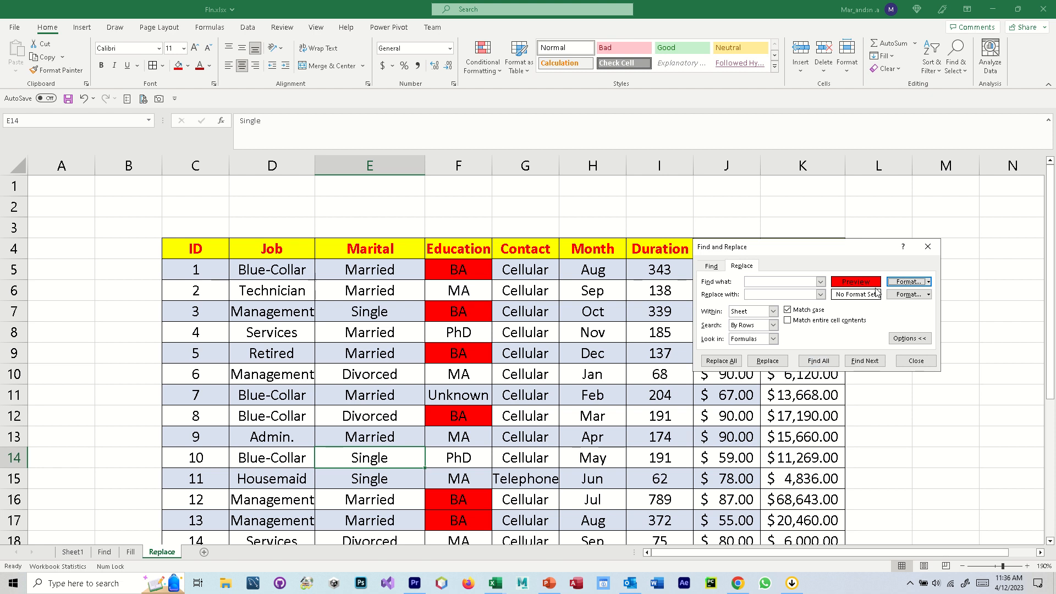
- Set the replacement format's font to Cascadia Code Light, size 14, after trying several other fonts
left_click(907, 294)
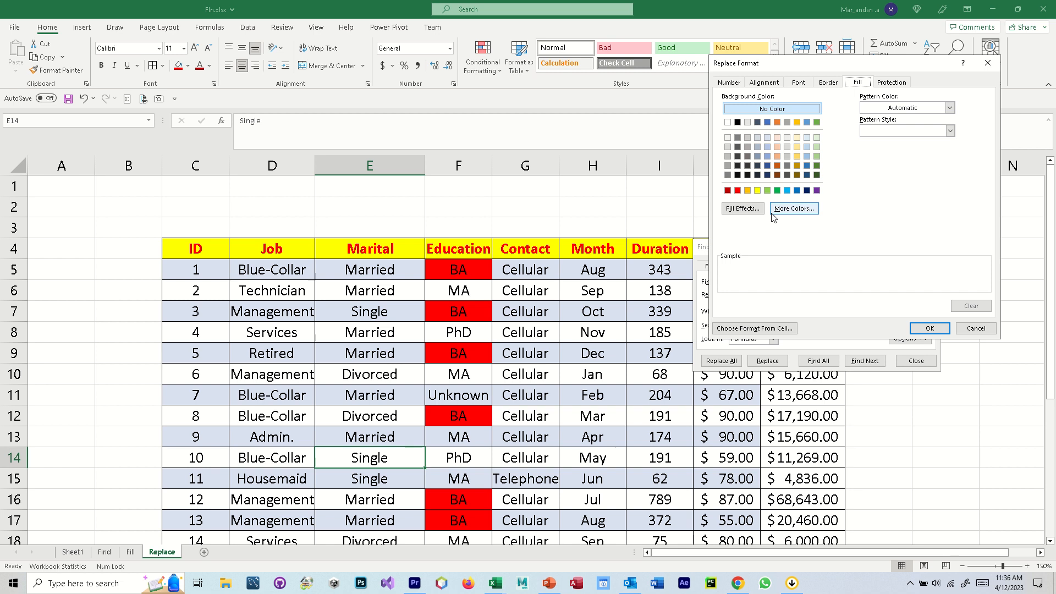
left_click(799, 82)
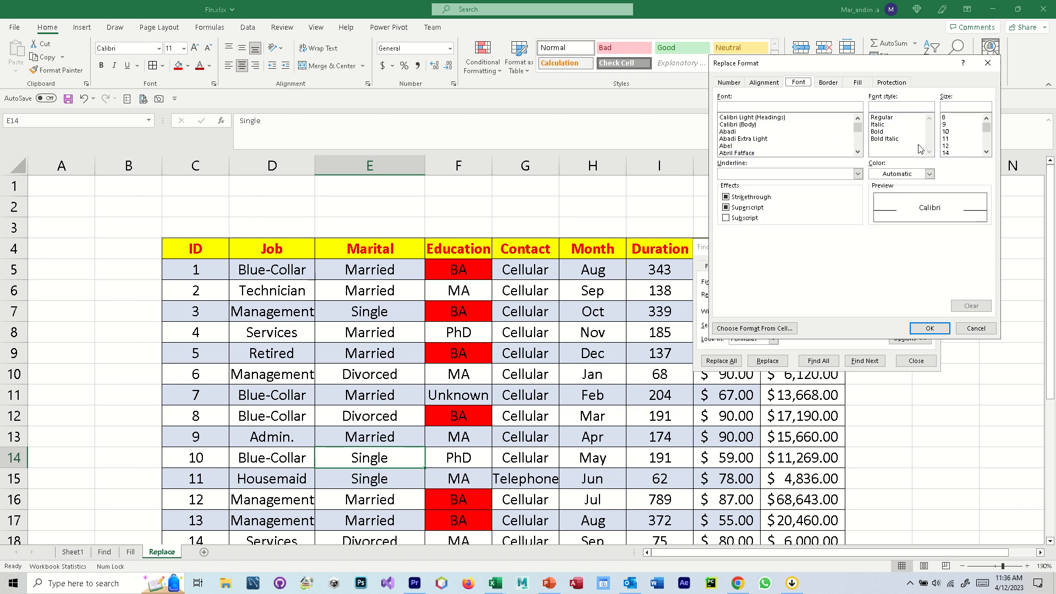
left_click(735, 133)
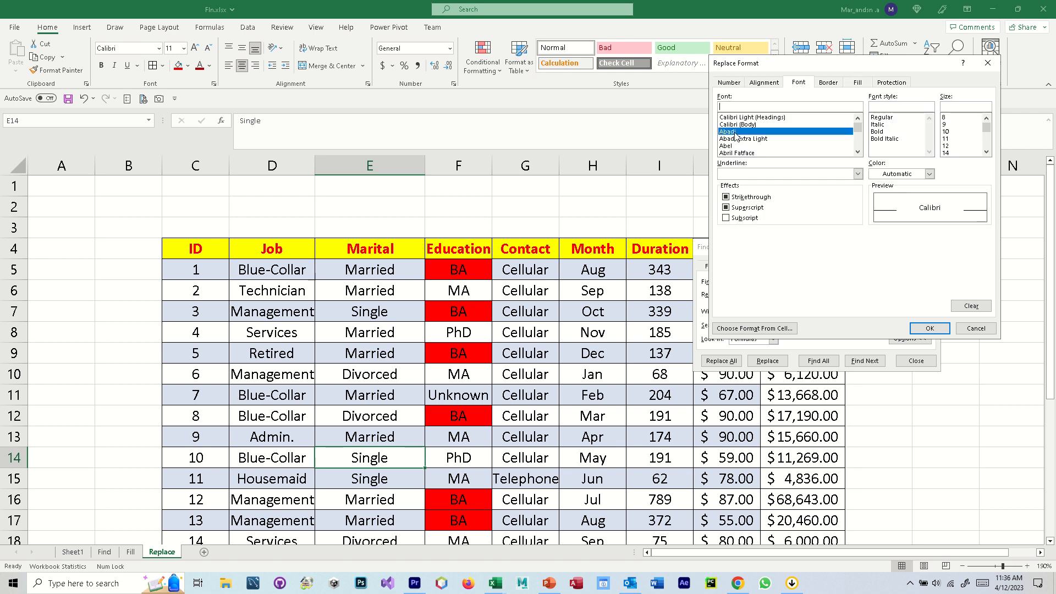
scroll(740, 144, "down", 2)
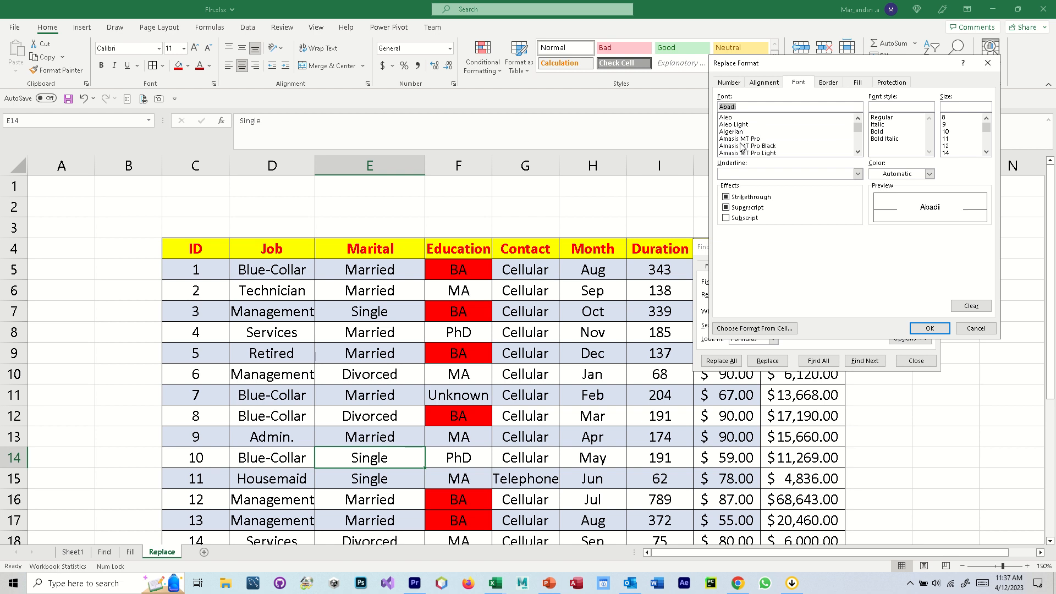
scroll(742, 146, "down", 10)
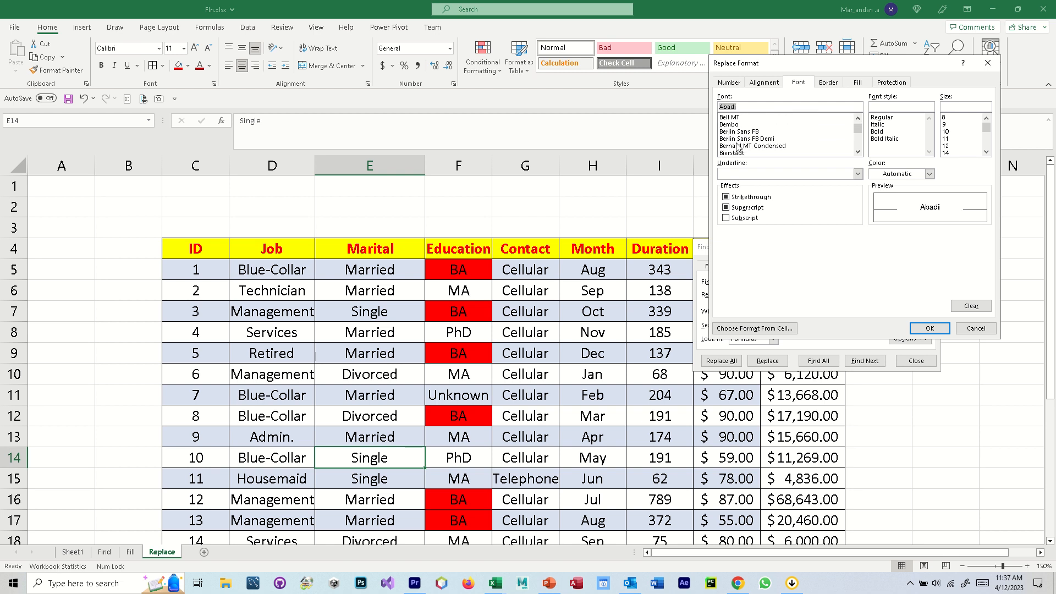
left_click(734, 138)
left_click(733, 131)
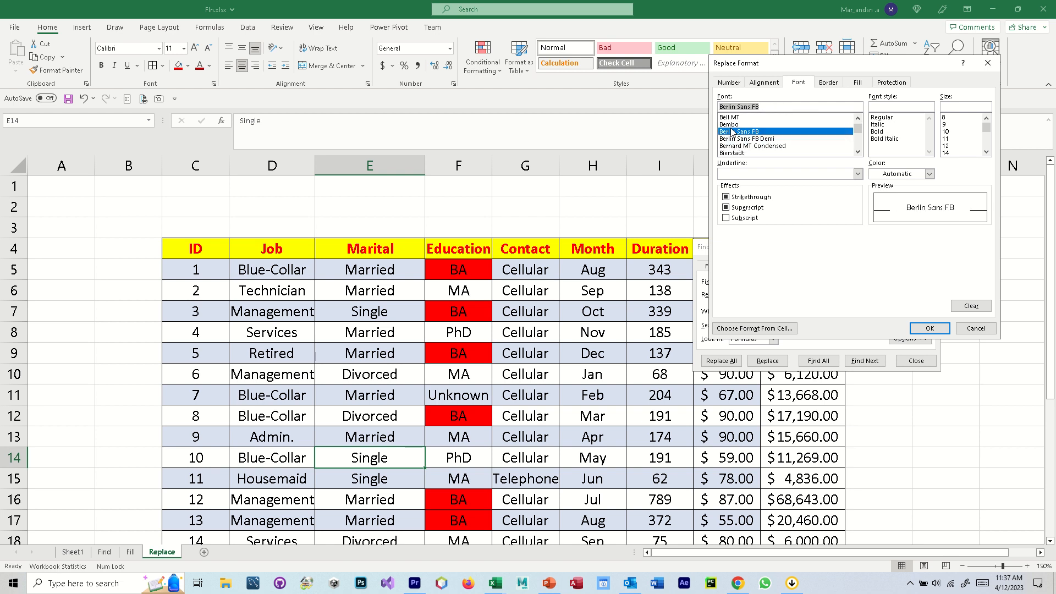
left_click(734, 139)
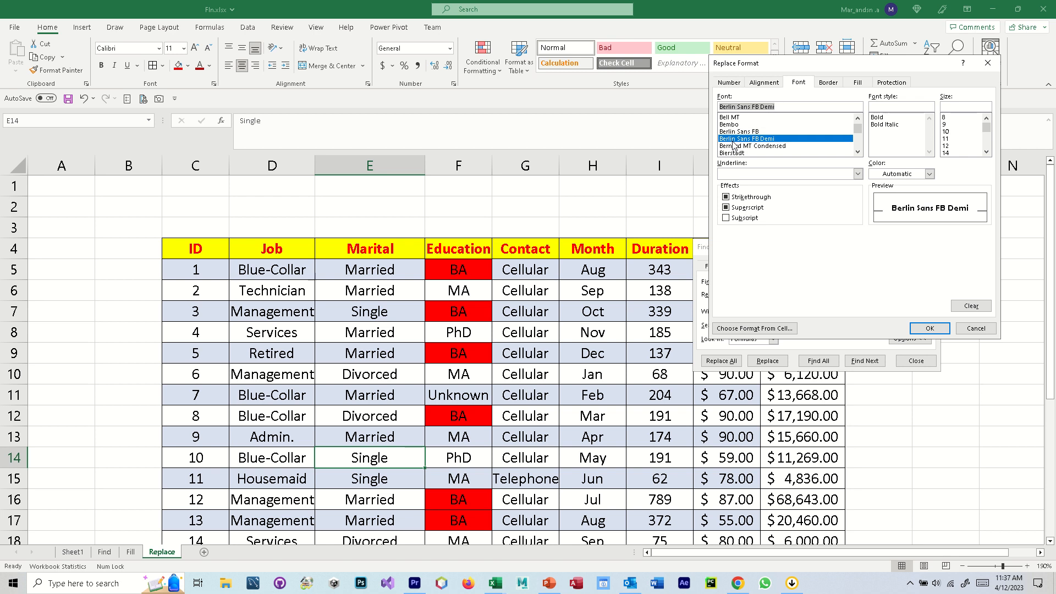
scroll(733, 144, "down", 5)
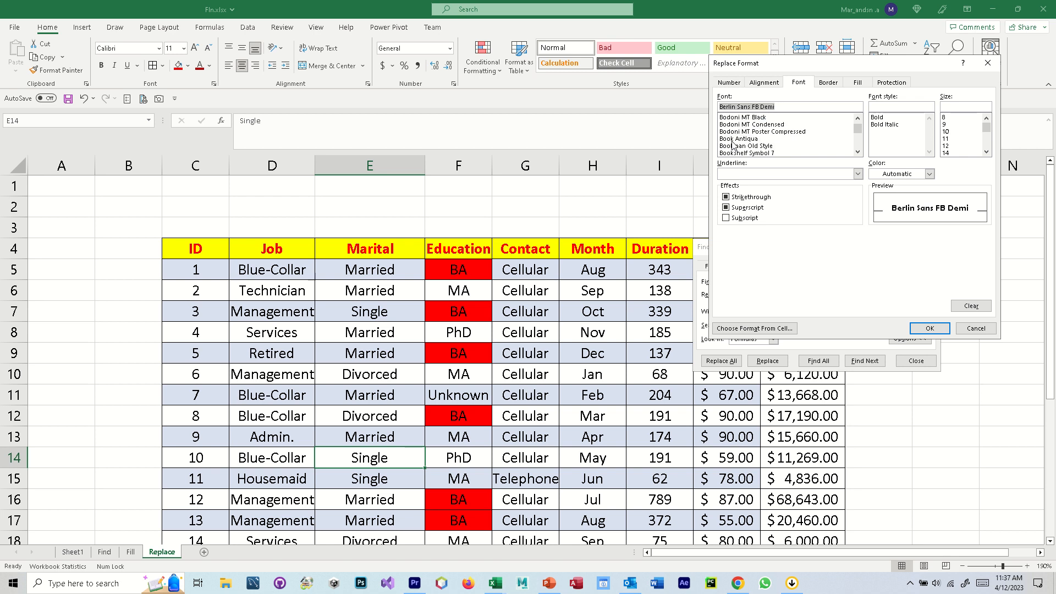
left_click(732, 139)
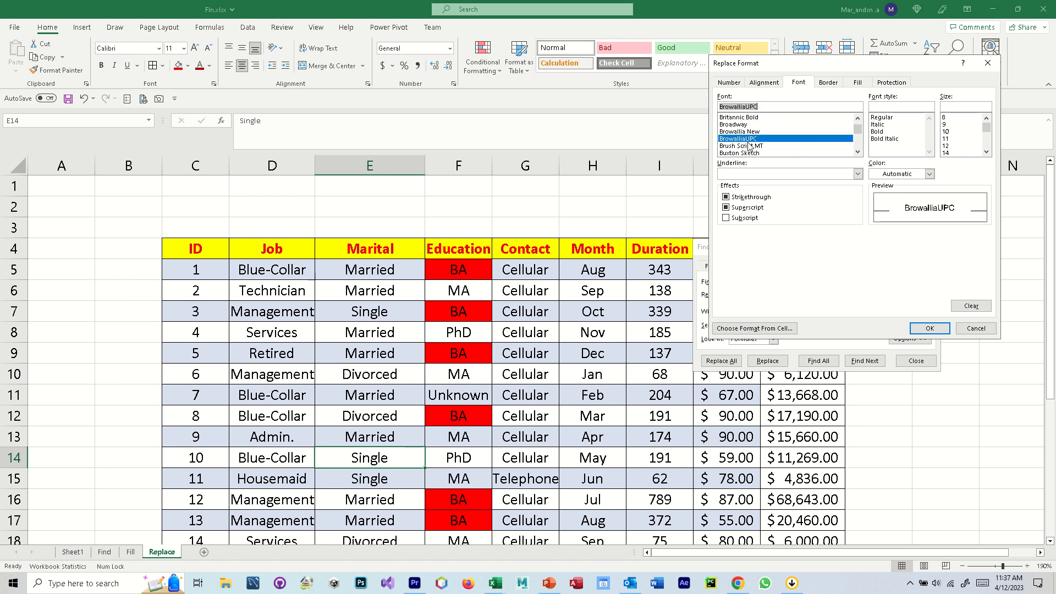
scroll(740, 146, "down", 4)
left_click(737, 118)
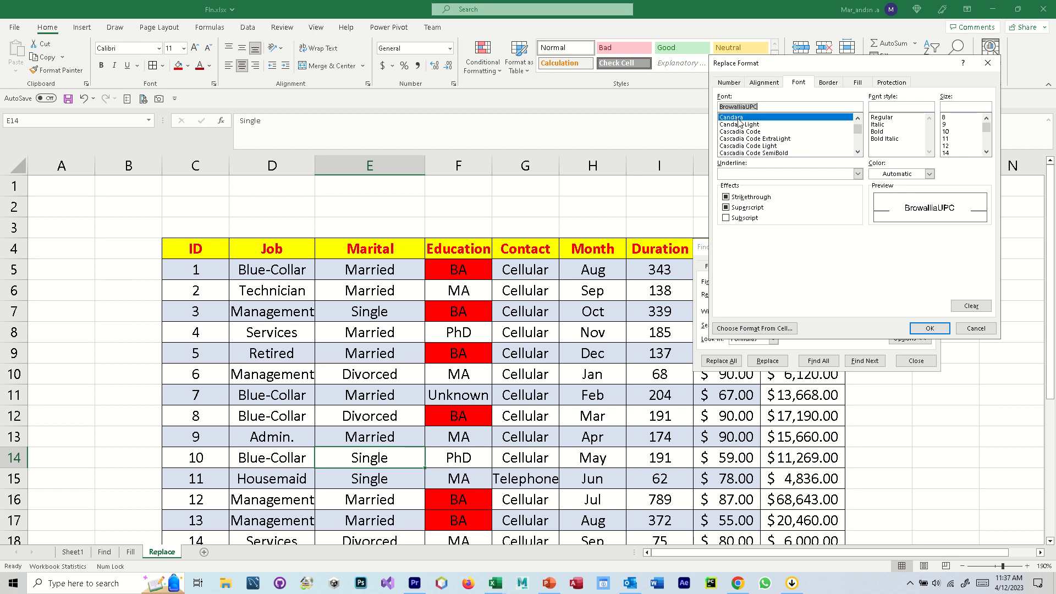
left_click(740, 132)
left_click(740, 139)
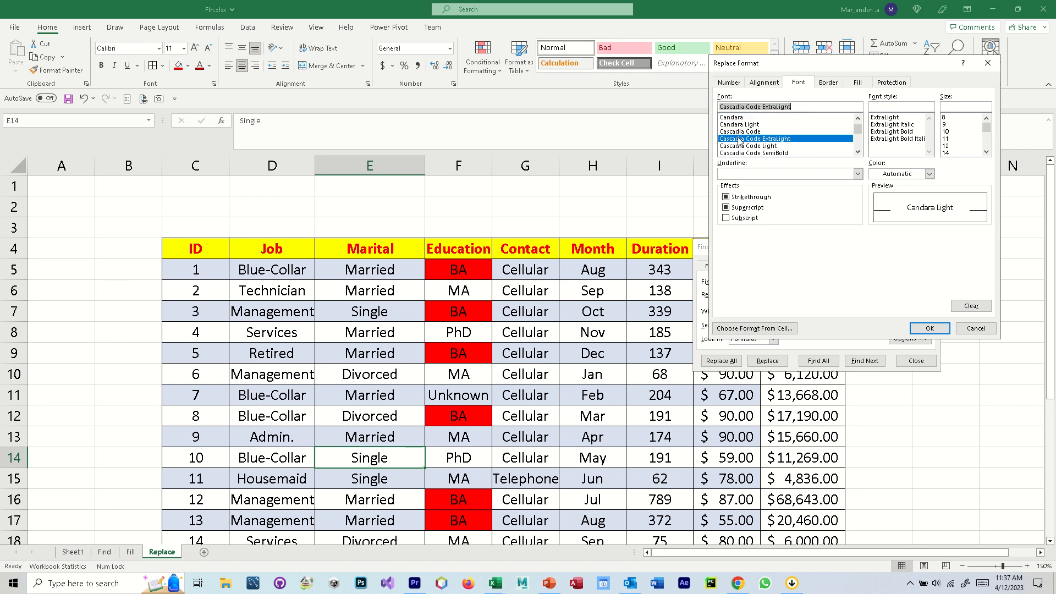
left_click(744, 146)
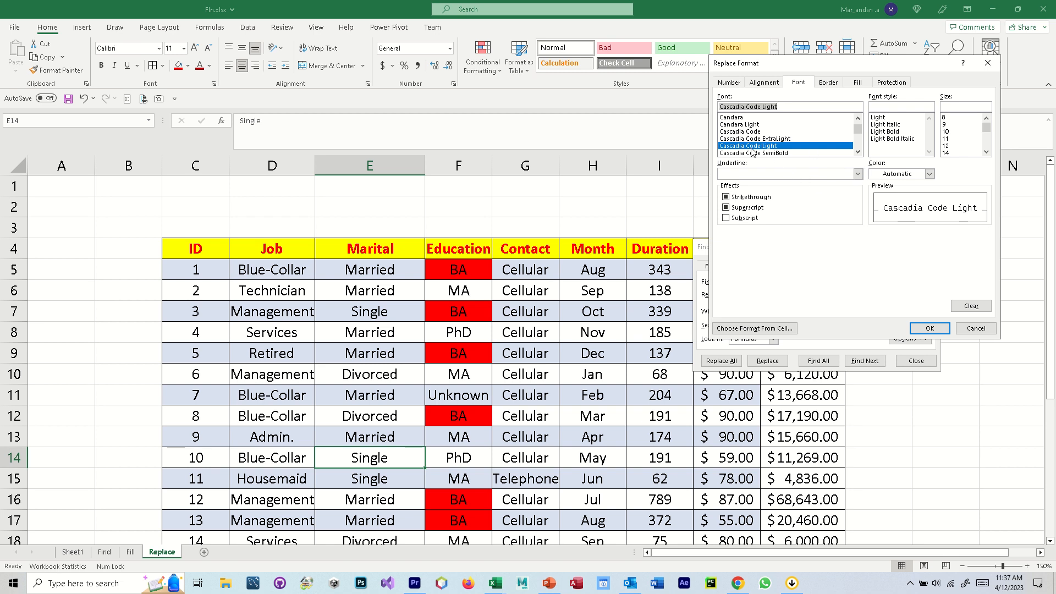
left_click(946, 153)
left_click(930, 329)
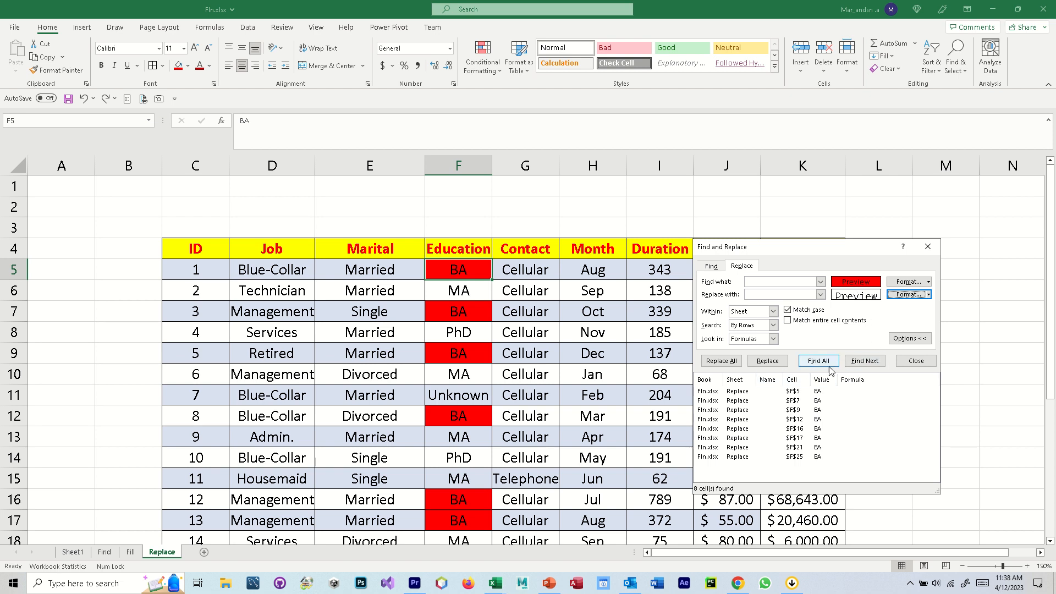
- Find all red-filled cells and replace their format one match at a time in F5, F7, F9 and F12
left_click(767, 361)
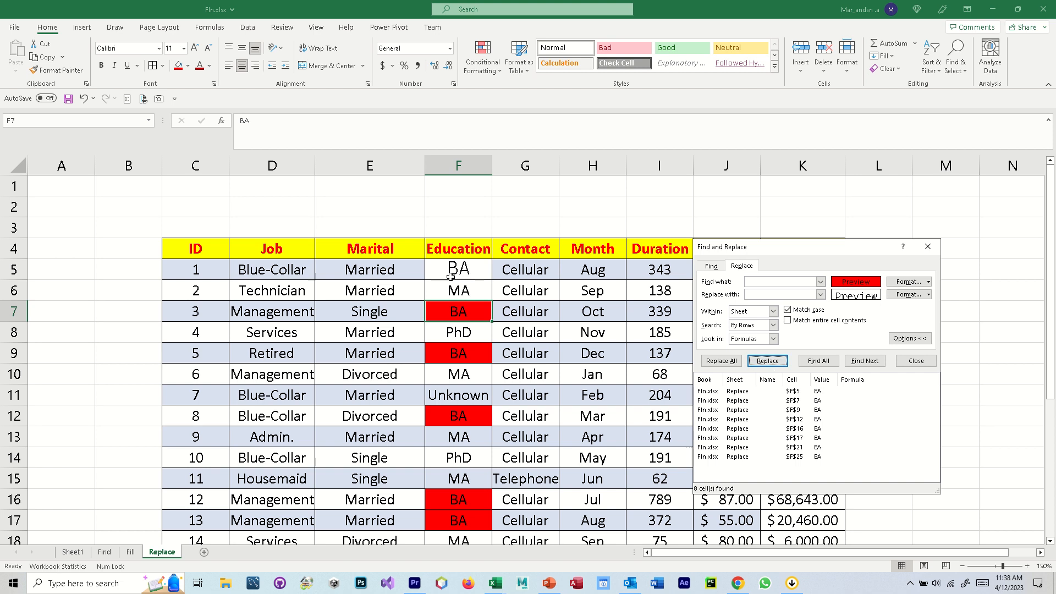
left_click(767, 362)
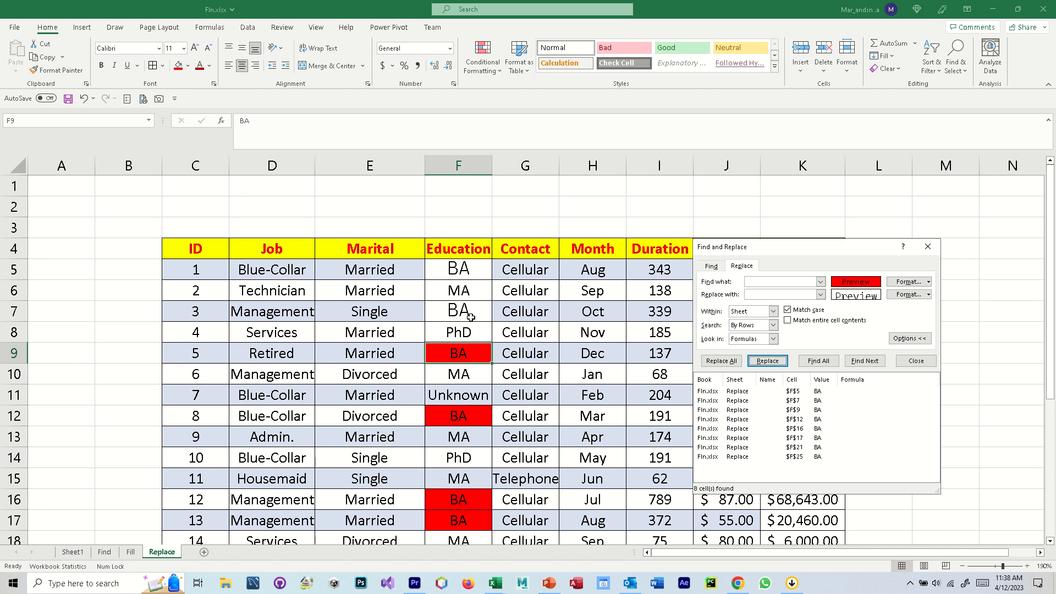
left_click(770, 362)
left_click(772, 363)
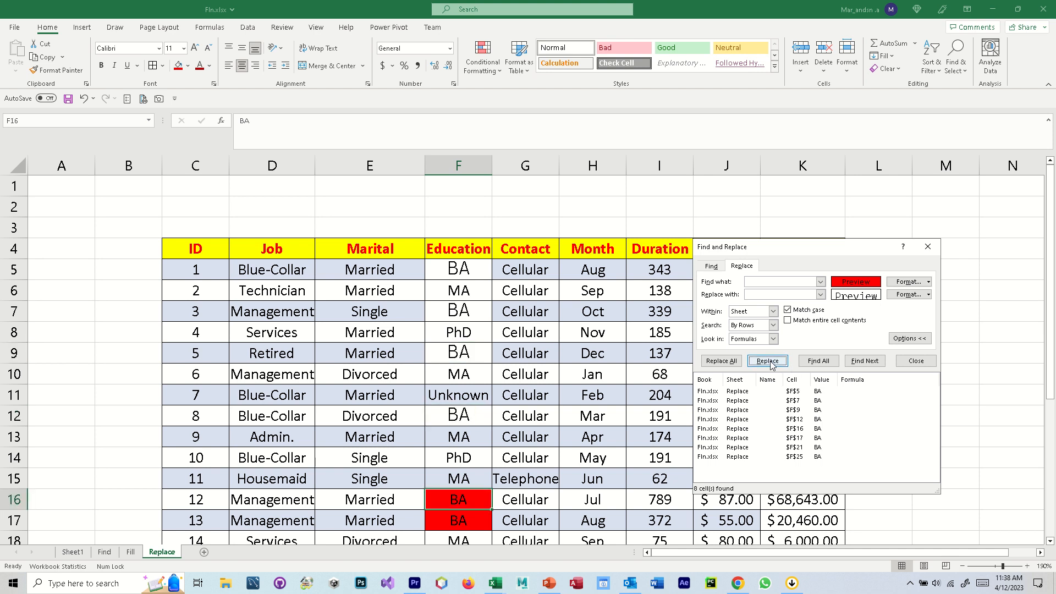
- Replace the red-fill format in cell F16, and replace it in all remaining matching cells at once
left_click(772, 364)
left_click(772, 364)
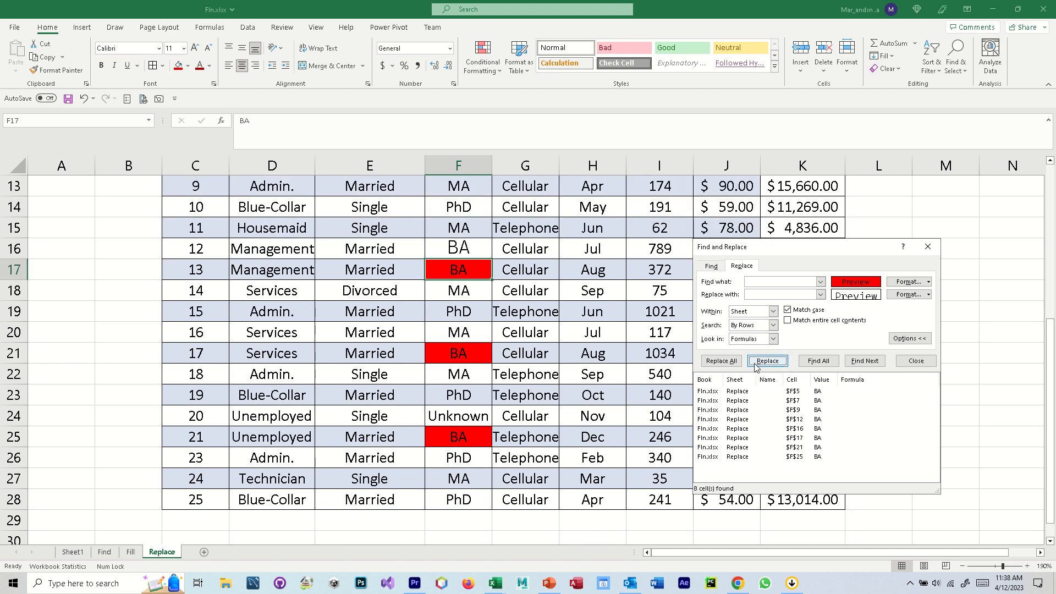
left_click(722, 361)
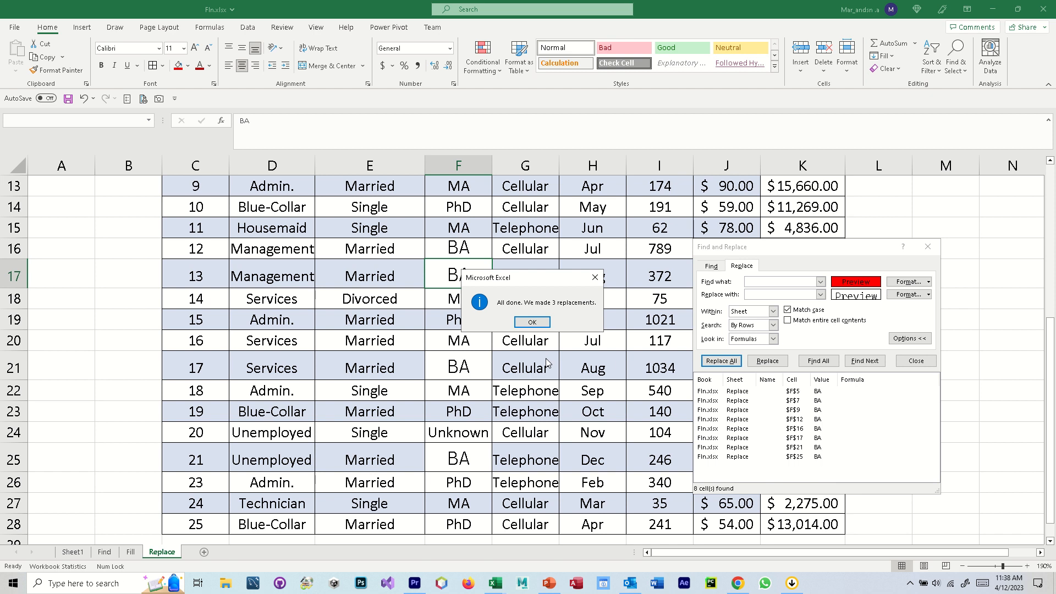
left_click(521, 326)
scroll(525, 323, "up", 4)
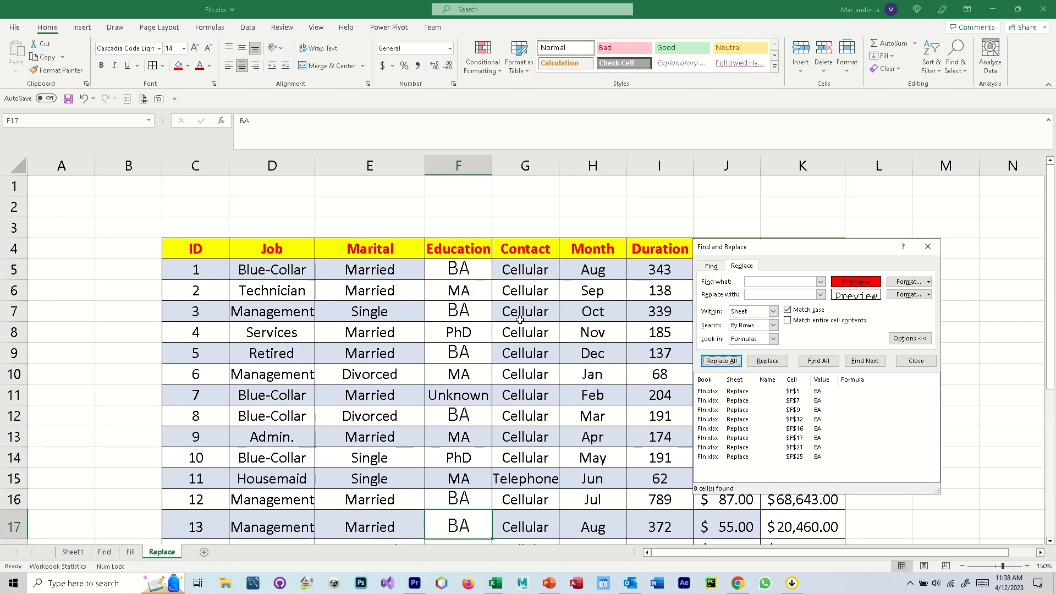
- Check which Look in choices are offered for replacing, and close Find and Replace
left_click(771, 339)
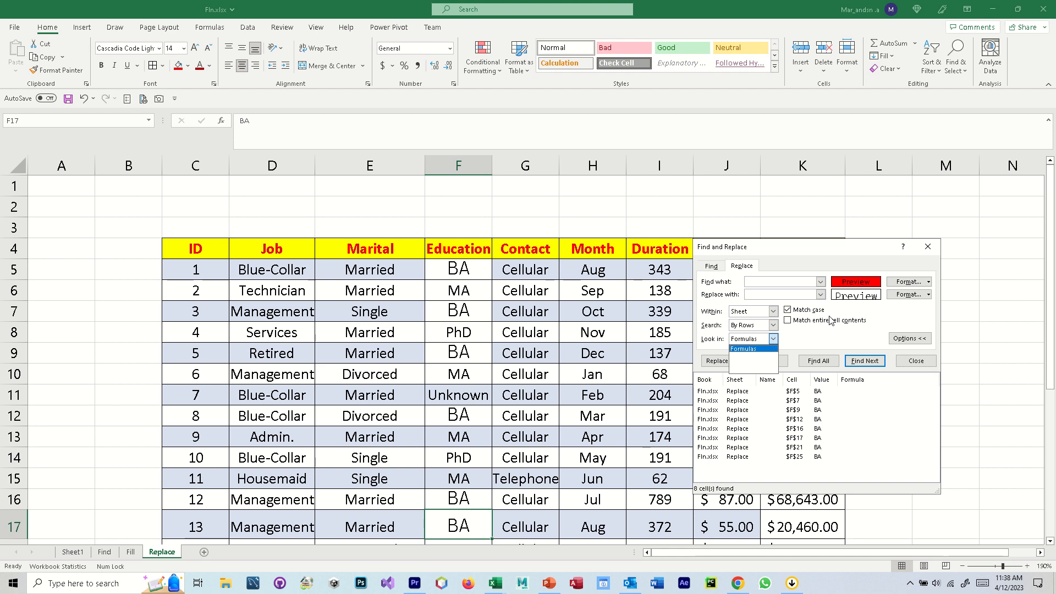
left_click(778, 282)
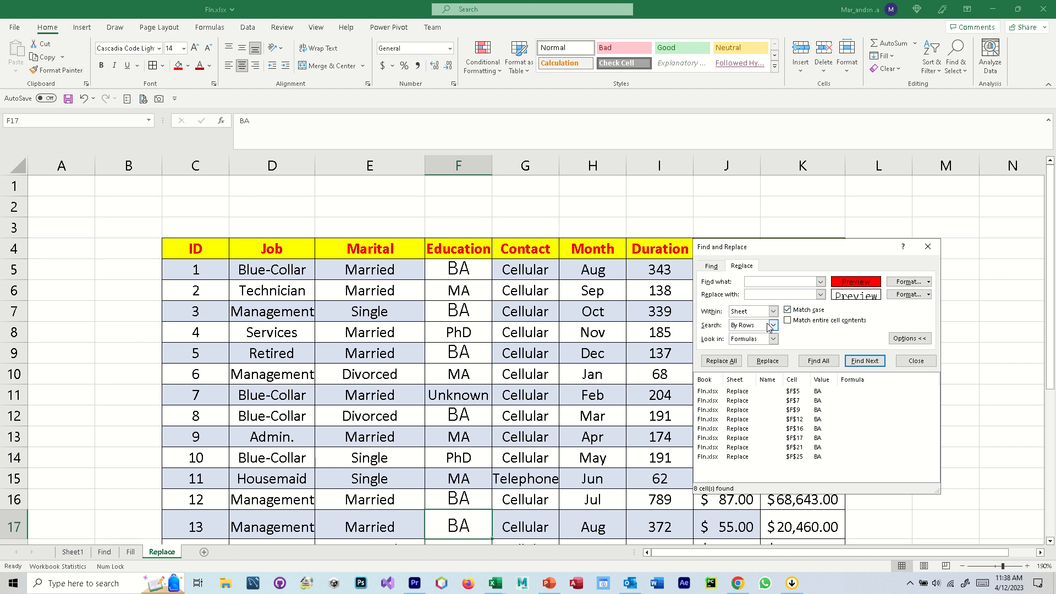
left_click(929, 247)
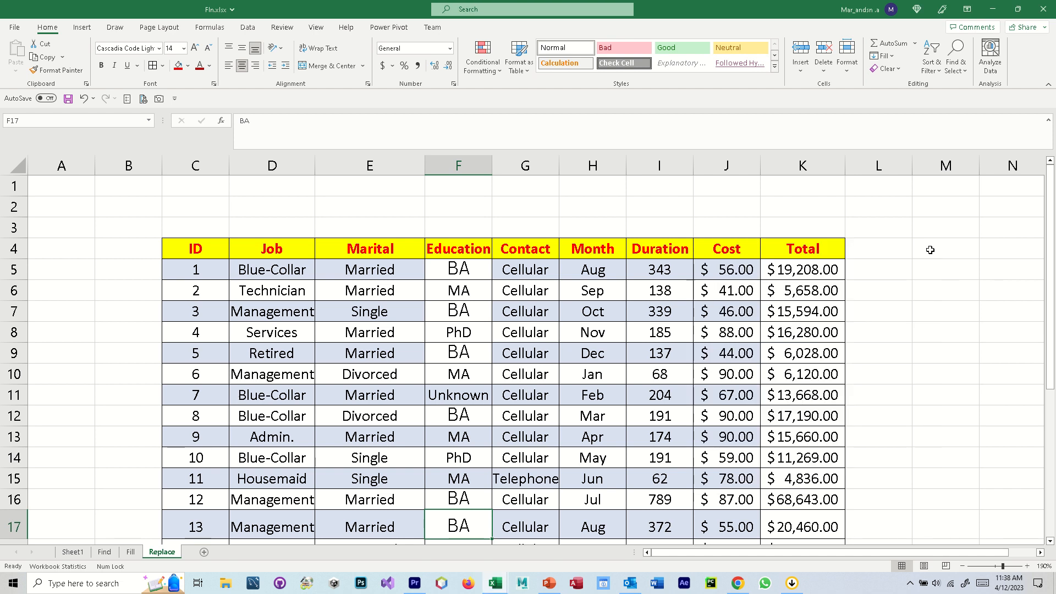
- Select cell G6 and reopen Find and Replace with 5 as the search text and 555 as the replacement
left_click(550, 284)
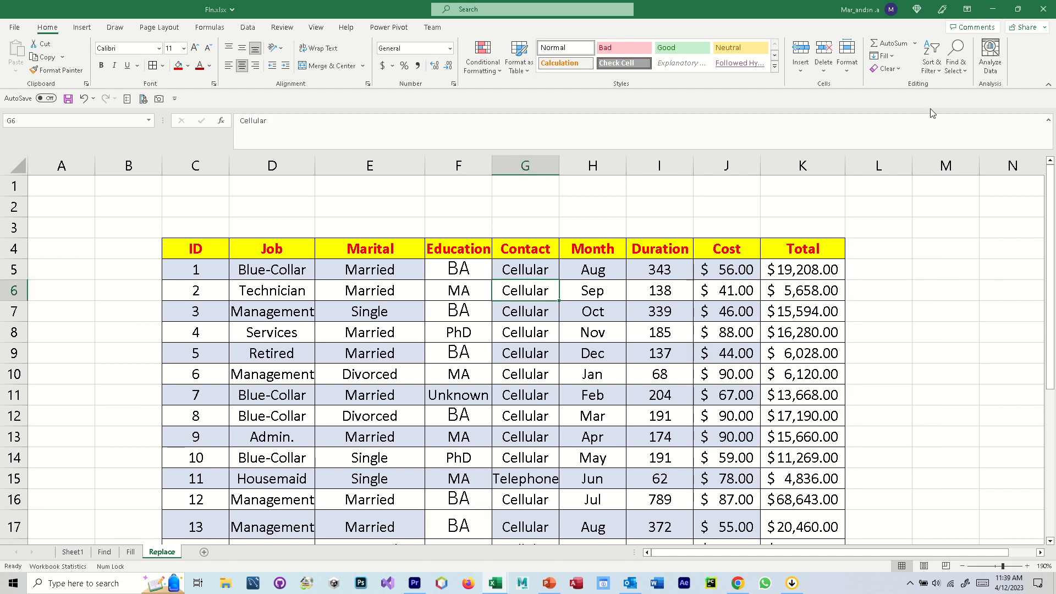
key("ctrl+h")
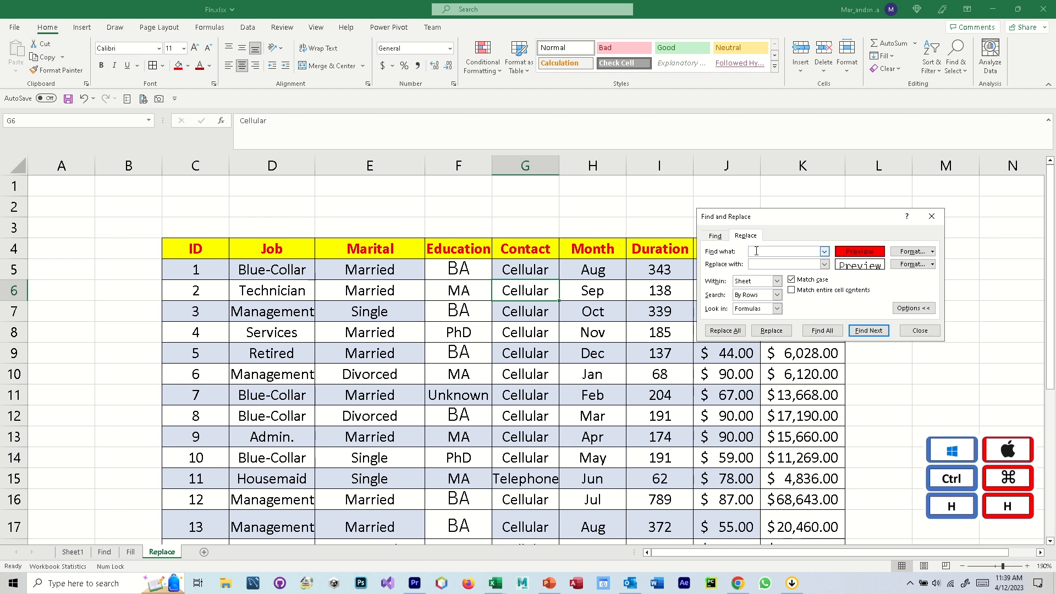
type("5")
left_click(768, 265)
type("555")
- Review the search options, keeping Sheet, By Rows and Formulas, and turn off case matching
left_click(775, 309)
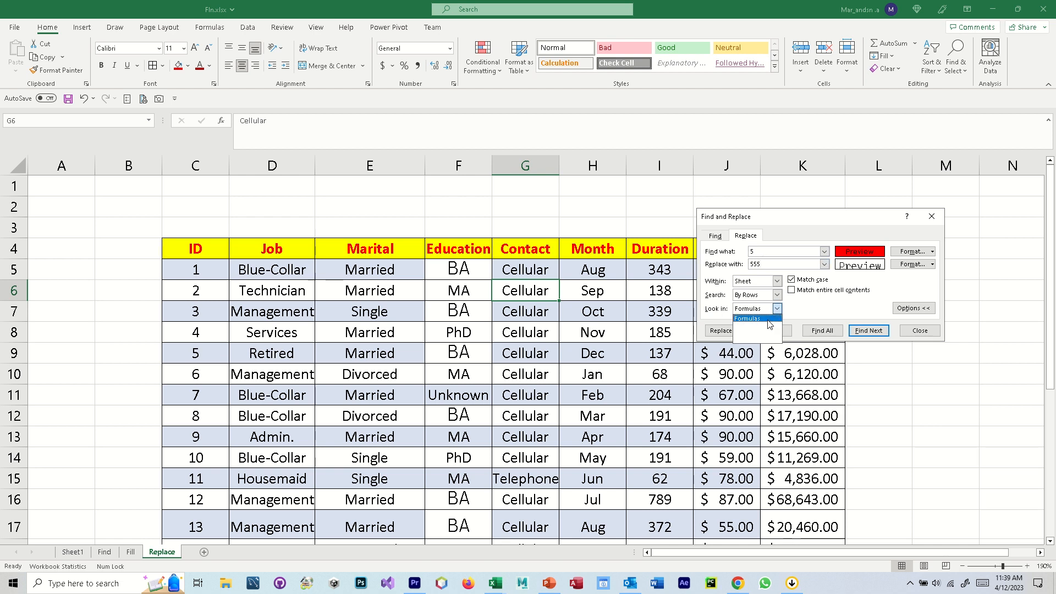
left_click(769, 281)
left_click(766, 292)
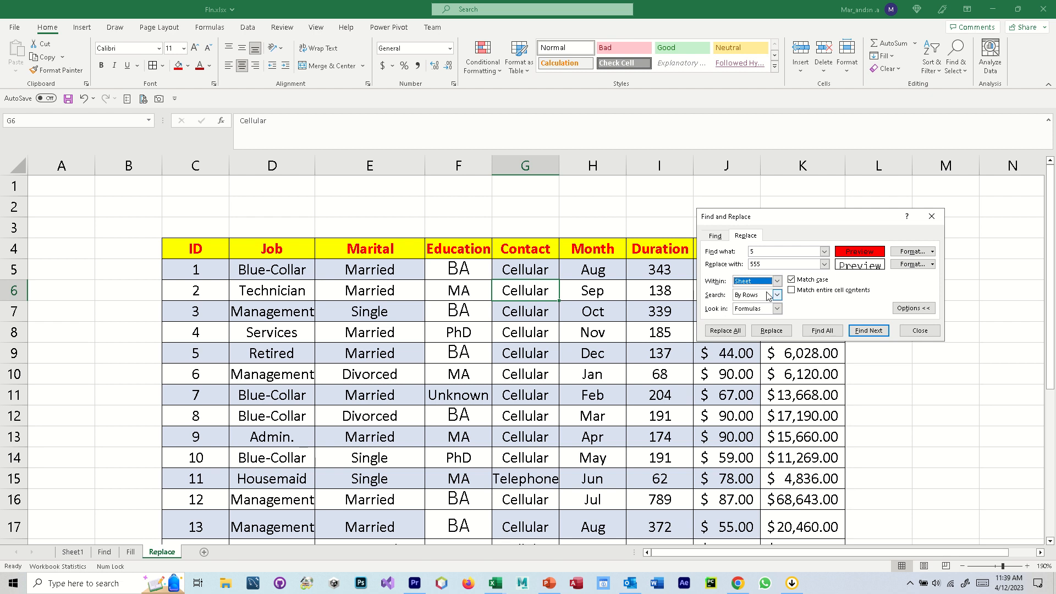
left_click(776, 296)
left_click(768, 304)
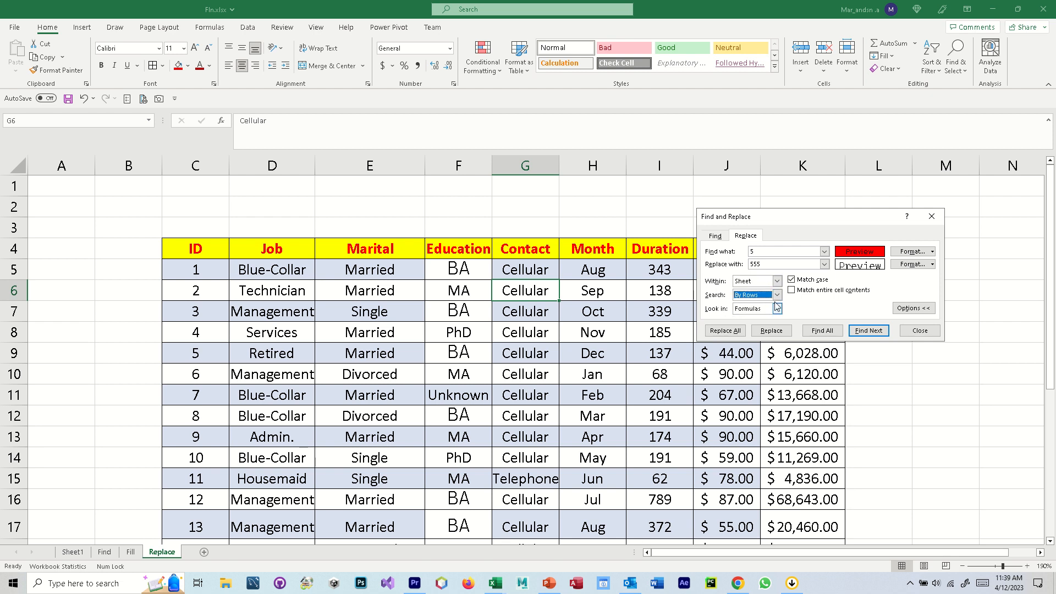
left_click(792, 280)
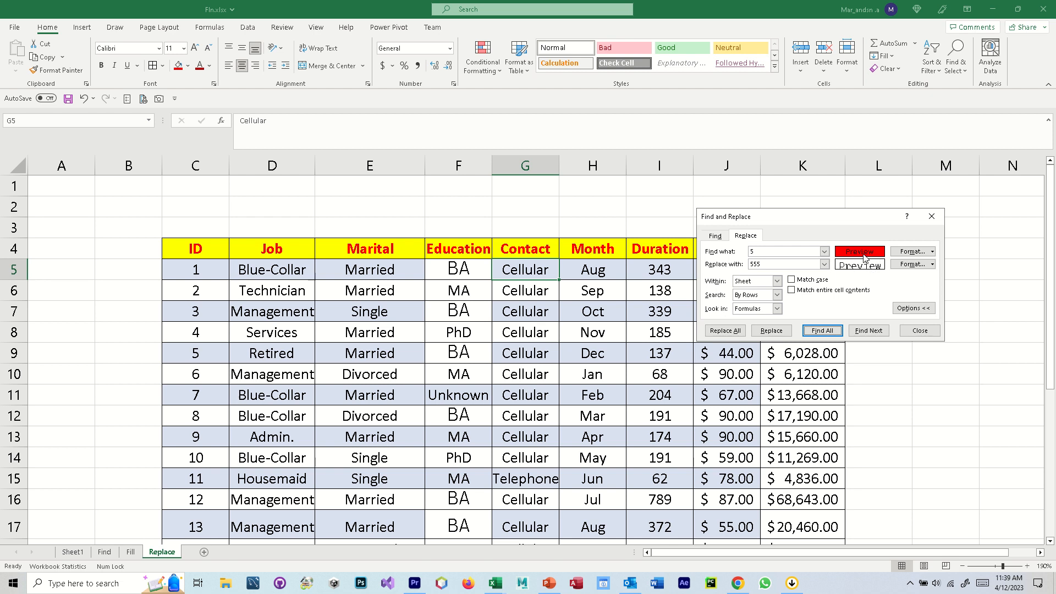
- Clear both the search format and the replacement format
left_click(933, 252)
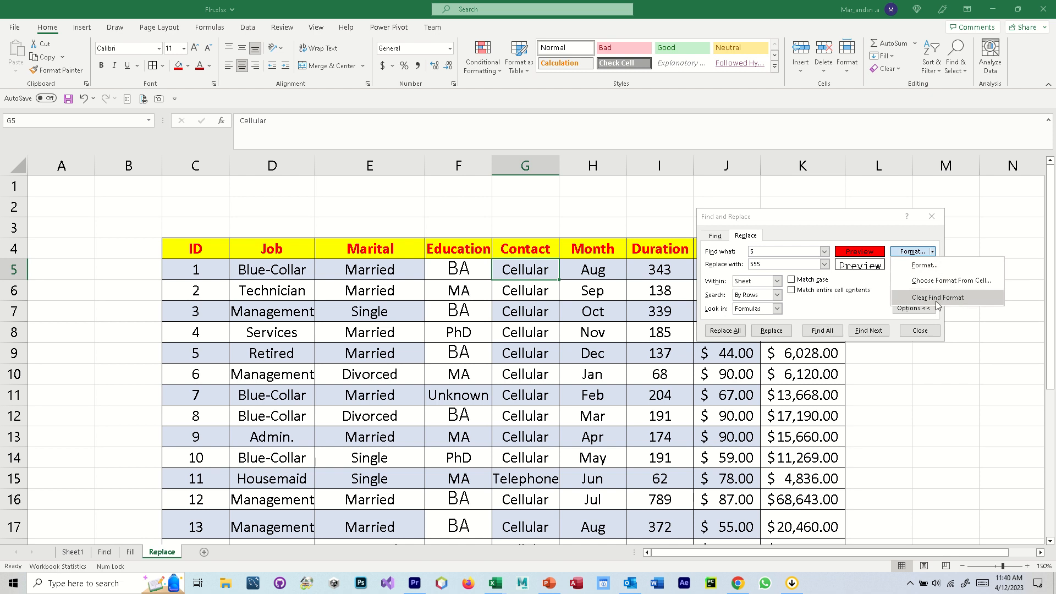
left_click(937, 298)
left_click(932, 265)
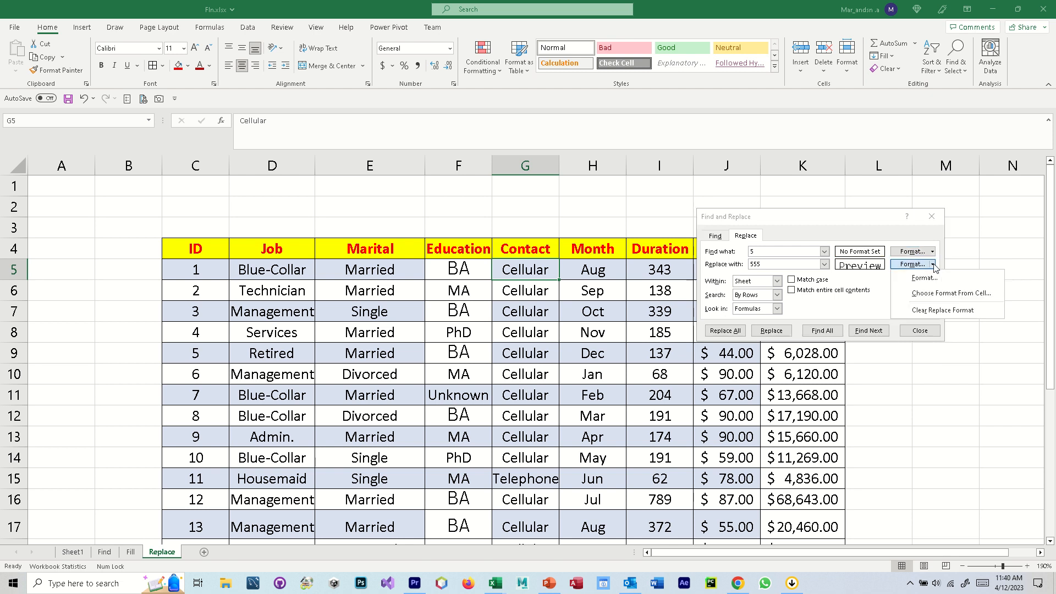
left_click(928, 312)
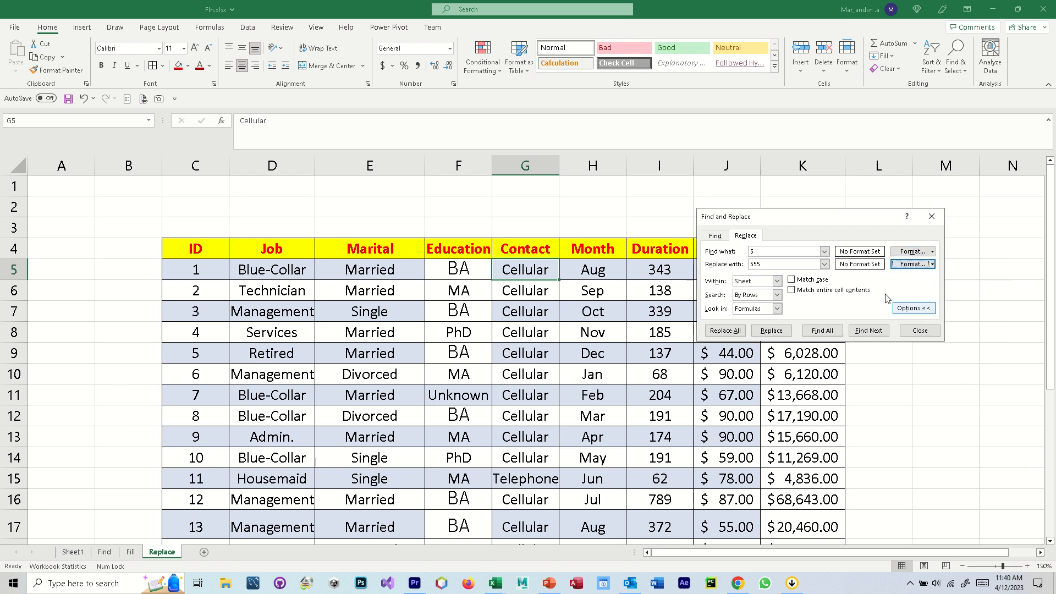
- Find all cells containing 5, examine the formula of the match in K5 against the Look in setting, and close Find and Replace
left_click(828, 331)
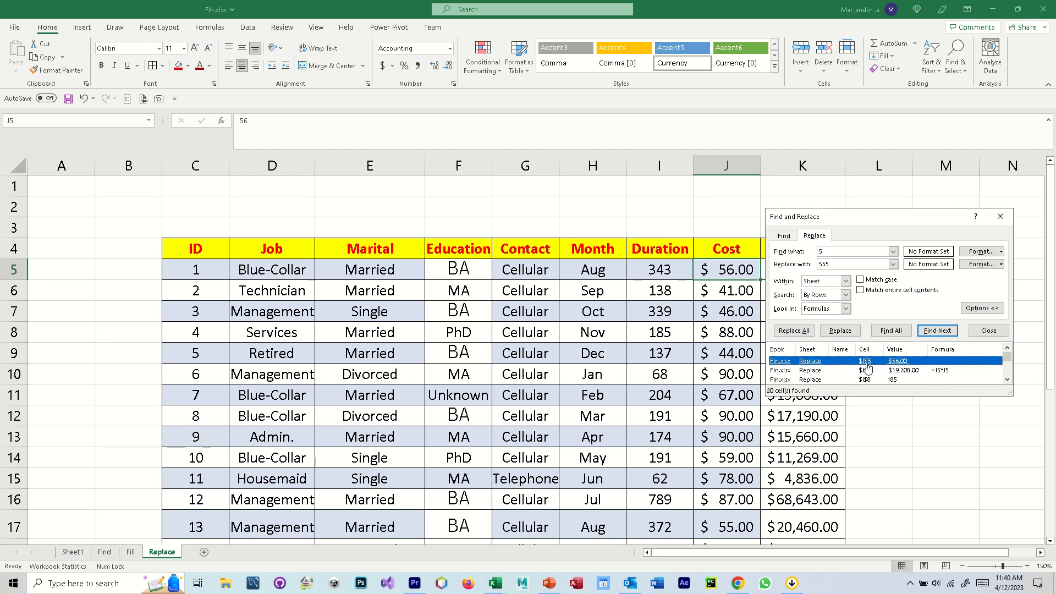
left_click(539, 319)
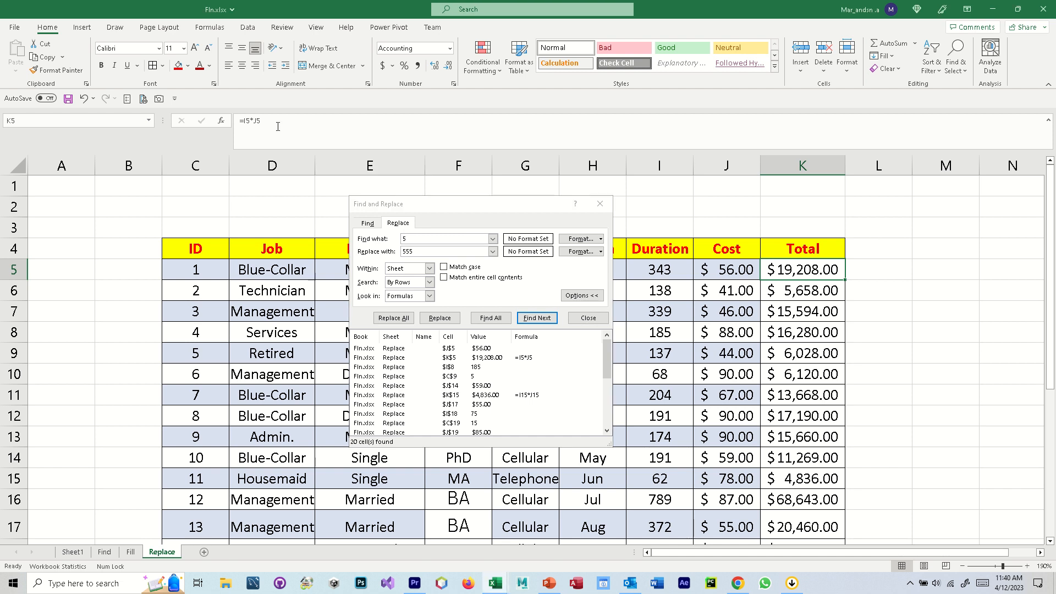
left_click_drag(277, 126, 244, 126)
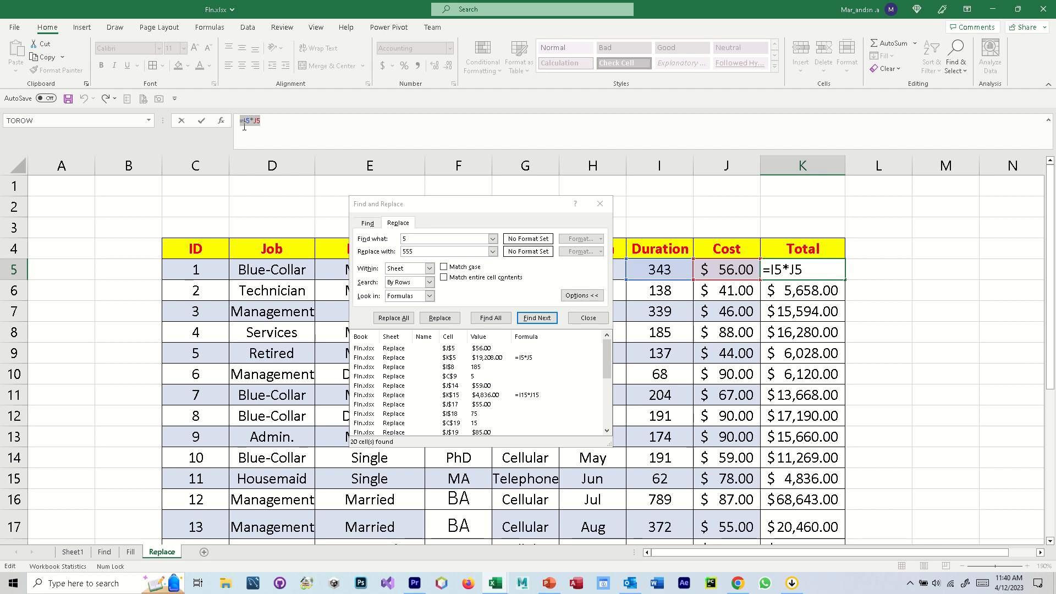
left_click(430, 297)
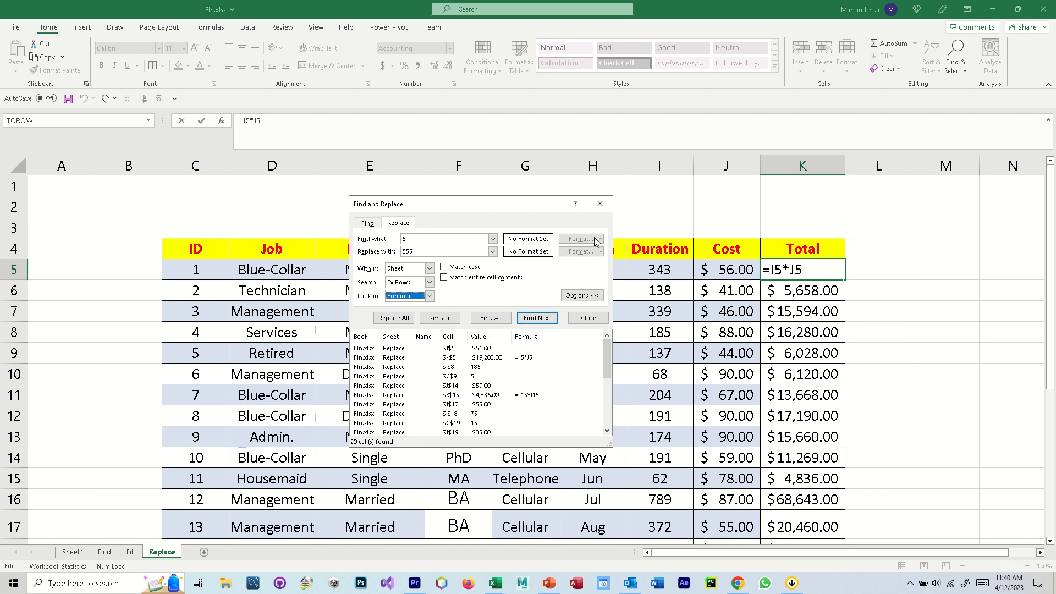
left_click(601, 208)
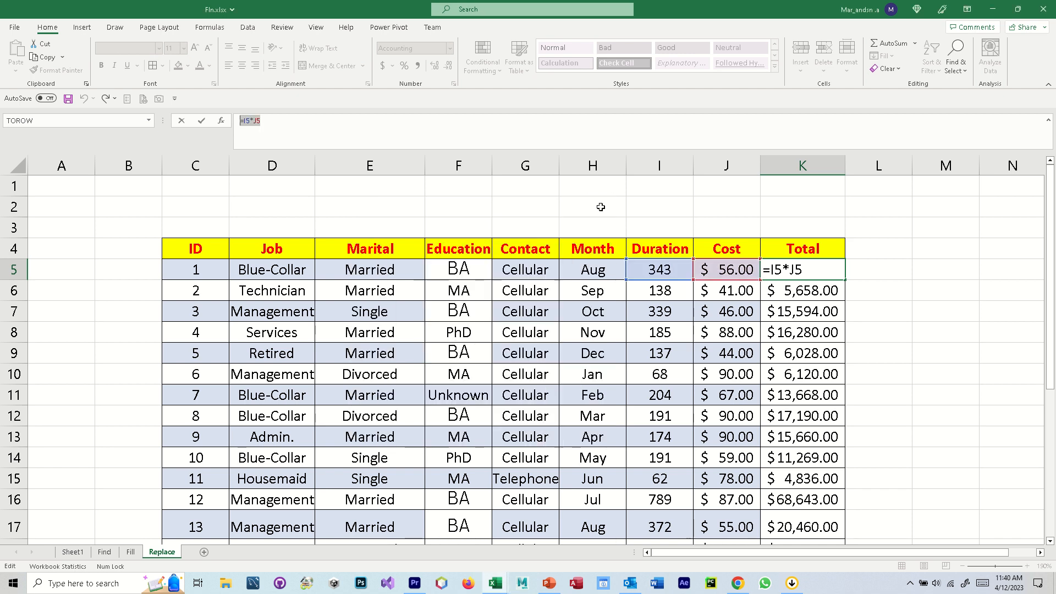